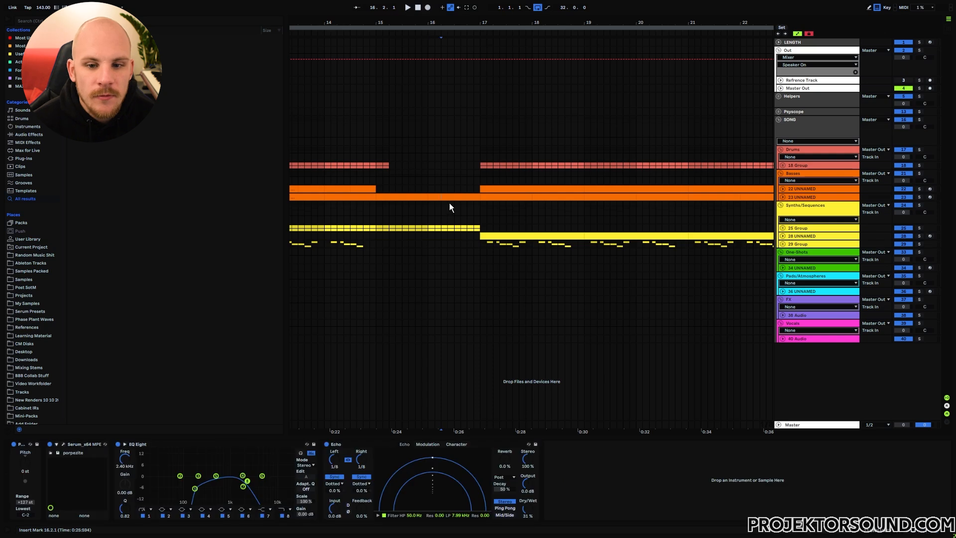
- Remove the 25 Group sequence from bar 16 to bar 17 and play the transition from bar 15
{"action": "left_click_drag", "start_coordinate": [481, 229], "coordinate": [397, 229]}
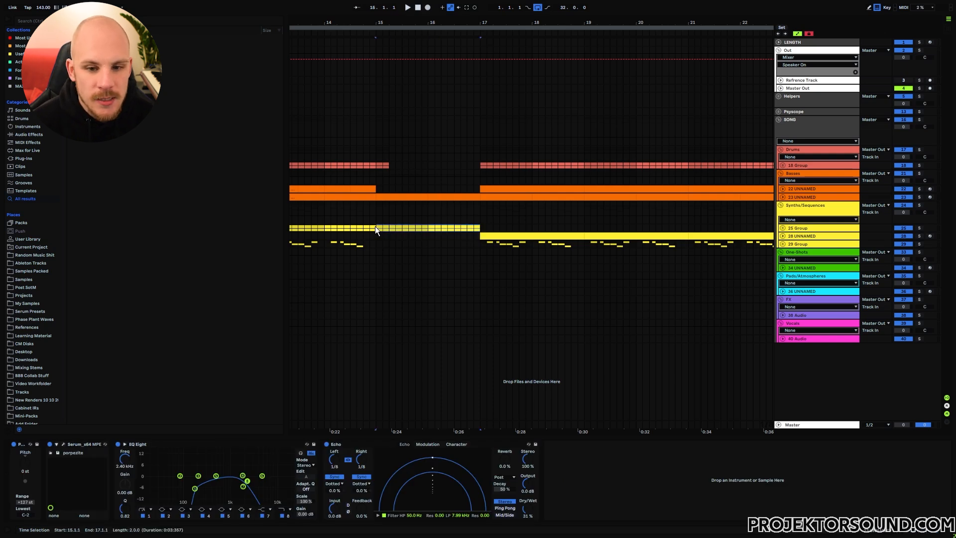
{"action": "left_click", "coordinate": [429, 228]}
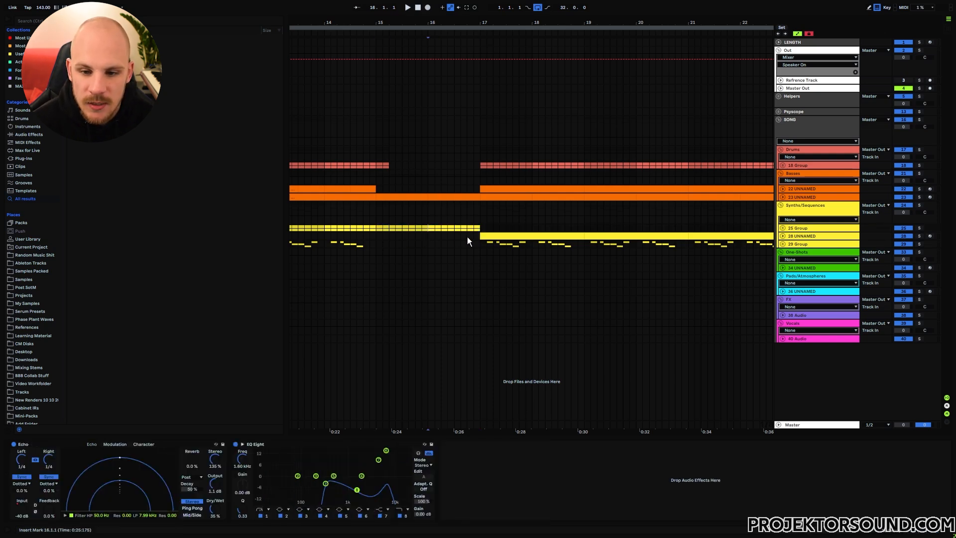
{"action": "left_click", "coordinate": [486, 235]}
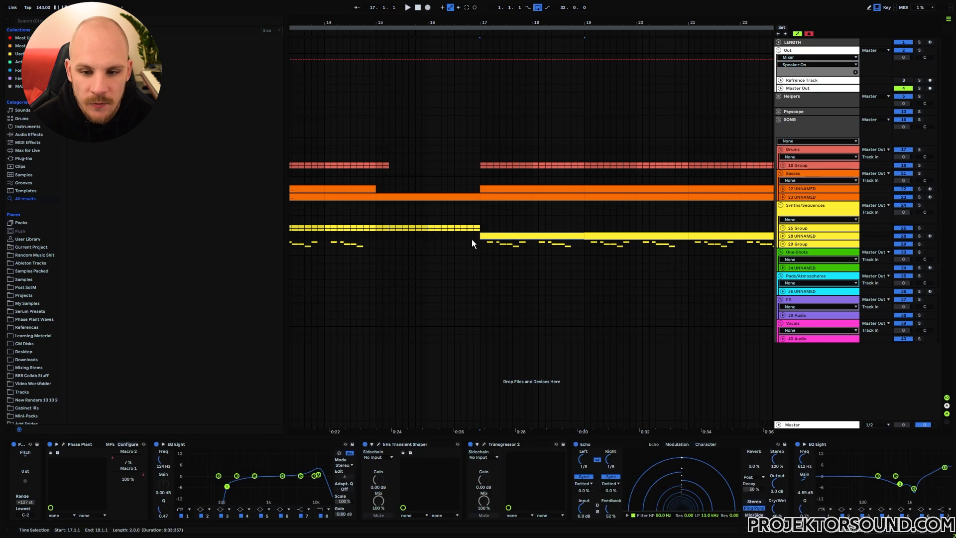
{"action": "left_click_drag", "start_coordinate": [479, 229], "coordinate": [428, 229]}
{"action": "left_click", "coordinate": [376, 229]}
{"action": "key", "text": "space"}
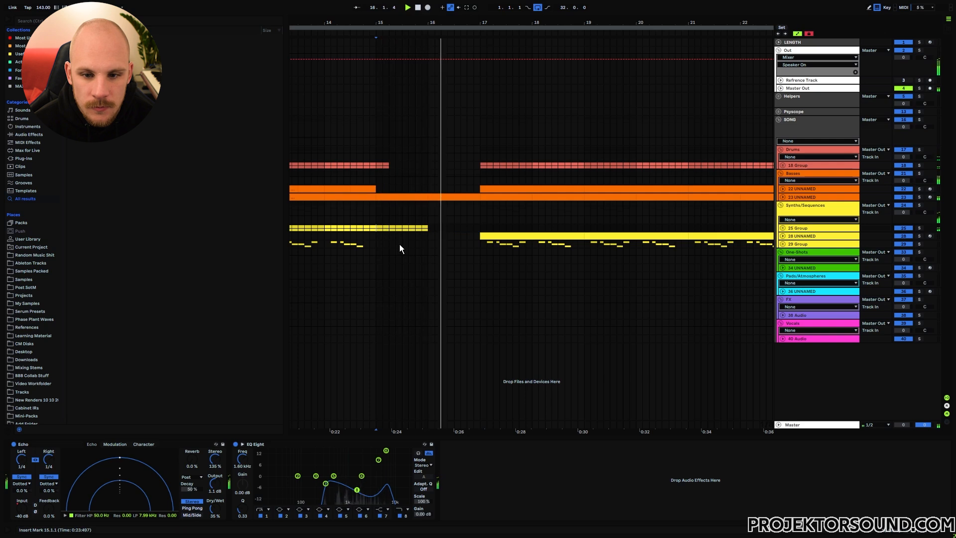
{"action": "key", "text": "space"}
- Copy the last two bars of the 28 UNNAMED clip, bars 31 to 33, to bar 15 on the same track
{"action": "left_click_drag", "start_coordinate": [480, 22], "coordinate": [481, 17]}
{"action": "left_click", "coordinate": [658, 236]}
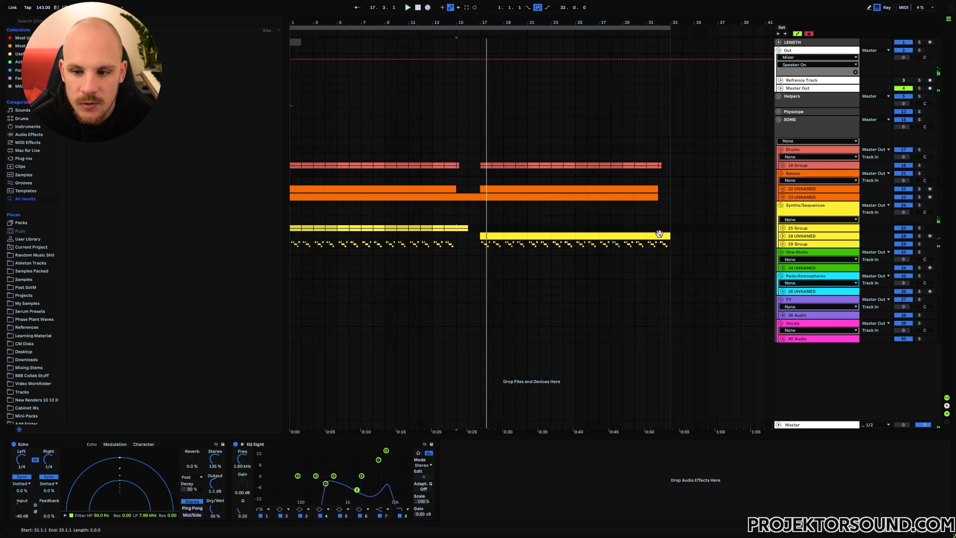
{"action": "left_click", "coordinate": [463, 237]}
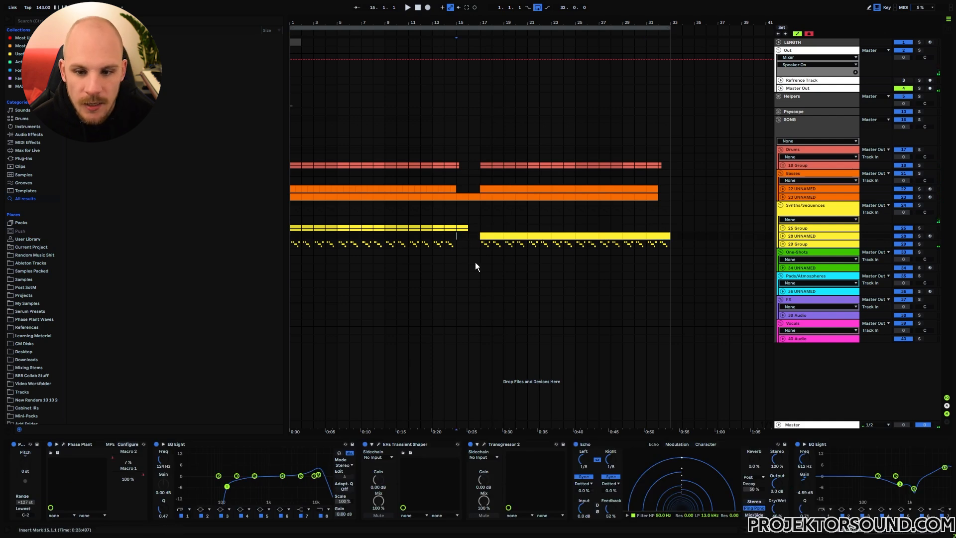
{"action": "key", "text": "shift+Right"}
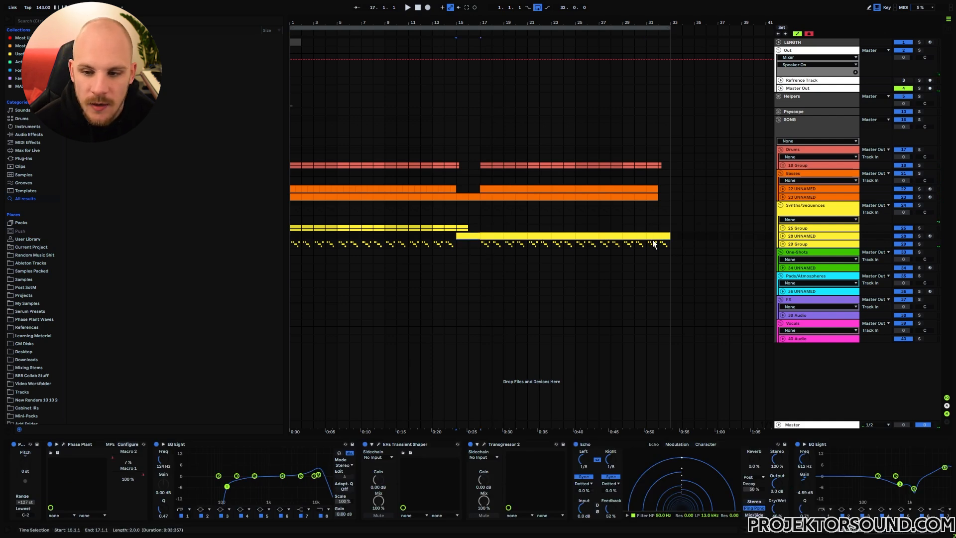
{"action": "left_click", "coordinate": [454, 238]}
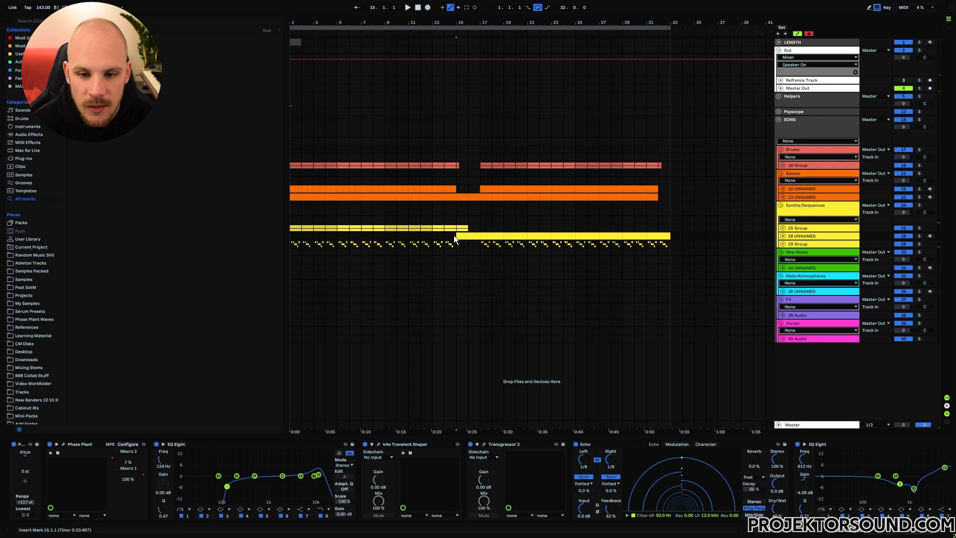
- Trim the copied section on 28 UNNAMED so it starts at bar 16, and play the transition from bar 15
{"action": "left_click_drag", "start_coordinate": [466, 21], "coordinate": [466, 47]}
{"action": "left_click_drag", "start_coordinate": [403, 235], "coordinate": [485, 236]}
{"action": "left_click", "coordinate": [809, 34]}
{"action": "left_click_drag", "start_coordinate": [521, 24], "coordinate": [393, 4]}
{"action": "left_click", "coordinate": [536, 234]}
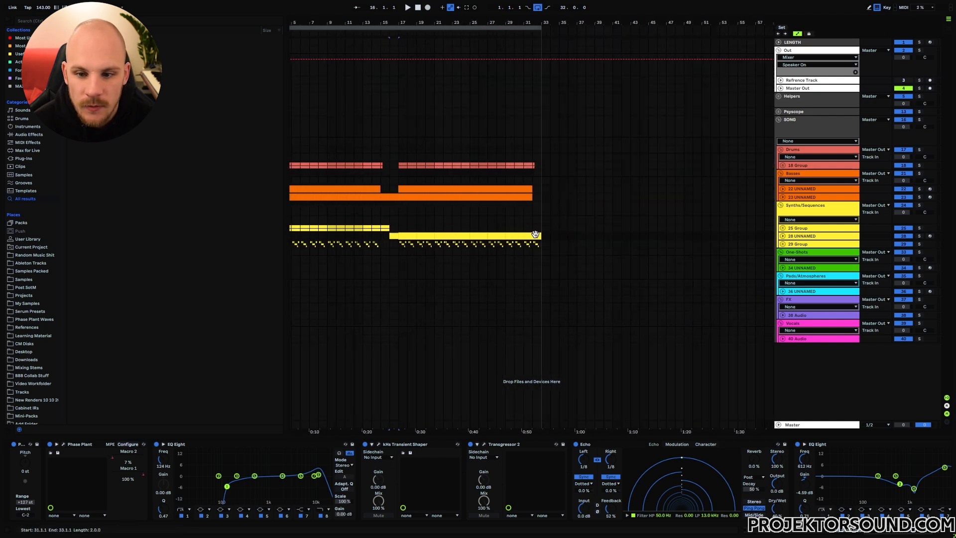
{"action": "left_click_drag", "start_coordinate": [389, 235], "coordinate": [382, 235]}
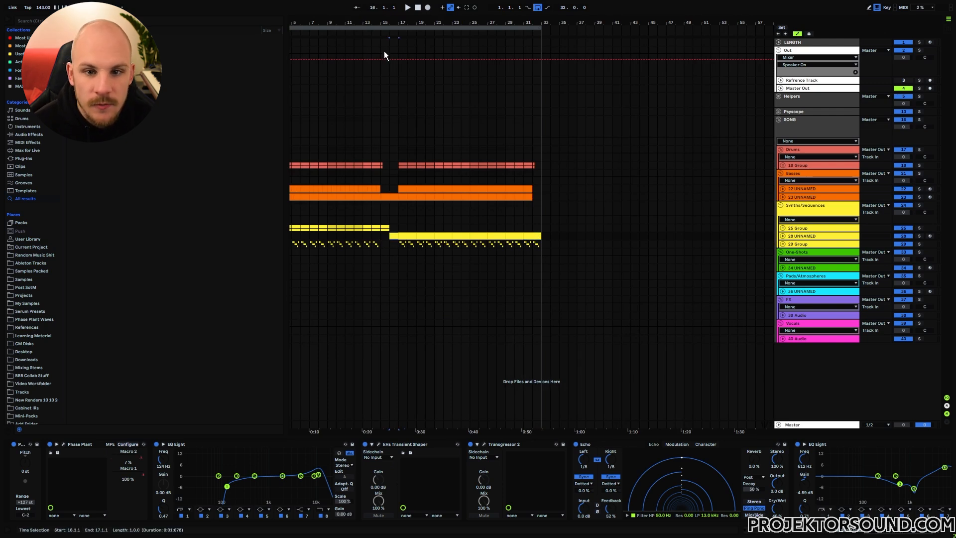
{"action": "key", "text": "z"}
{"action": "key", "text": "space"}
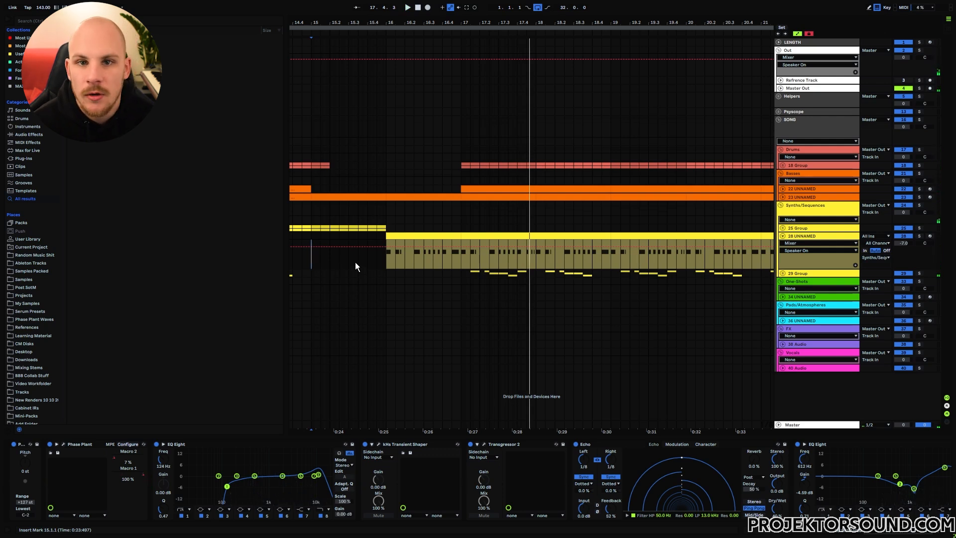
- Delete the 28 UNNAMED material between 16.1.1 and 16.3.1 and fold the track
{"action": "left_click_drag", "start_coordinate": [388, 258], "coordinate": [420, 259]}
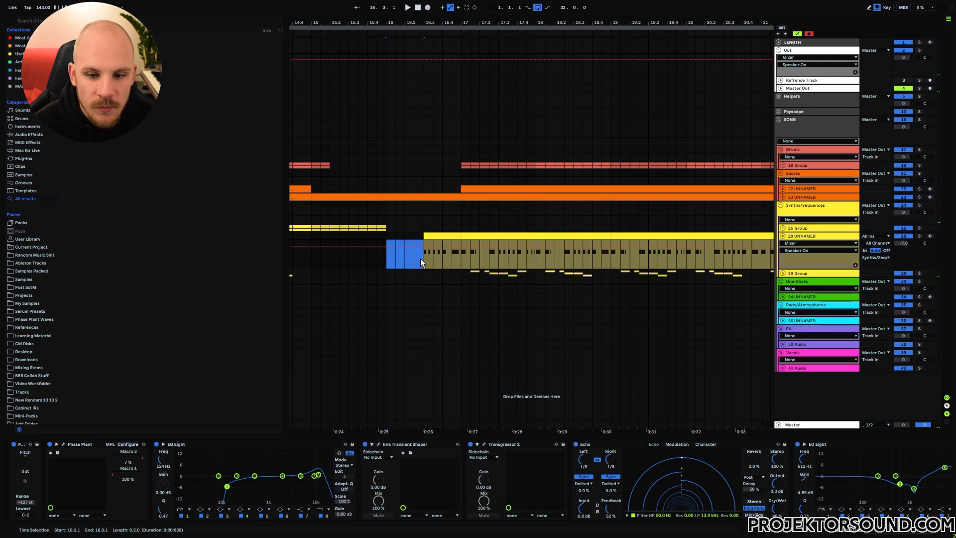
{"action": "left_click", "coordinate": [783, 235]}
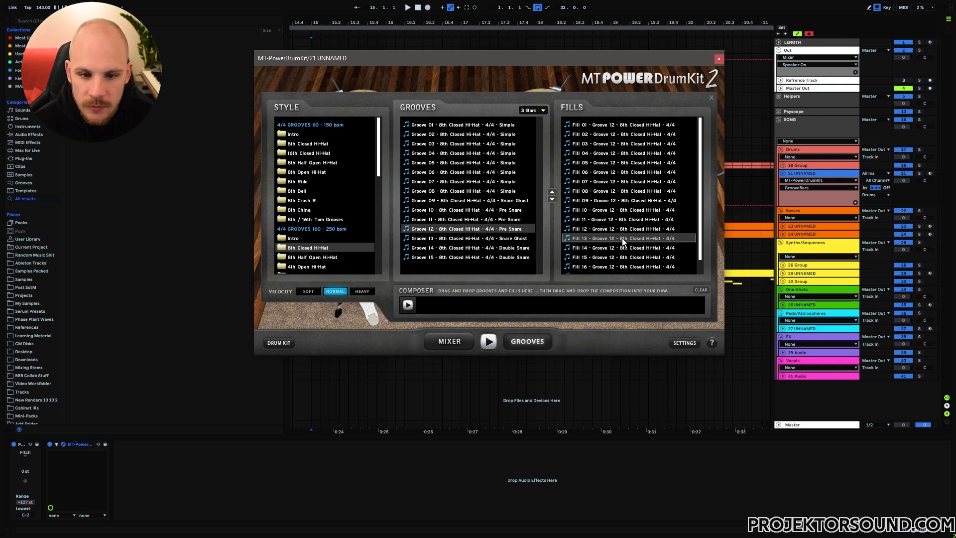
- Audition Fill 13 of Groove 12 in MT-PowerDrumKit and play the arrangement from bar 16
{"action": "left_click", "coordinate": [488, 342]}
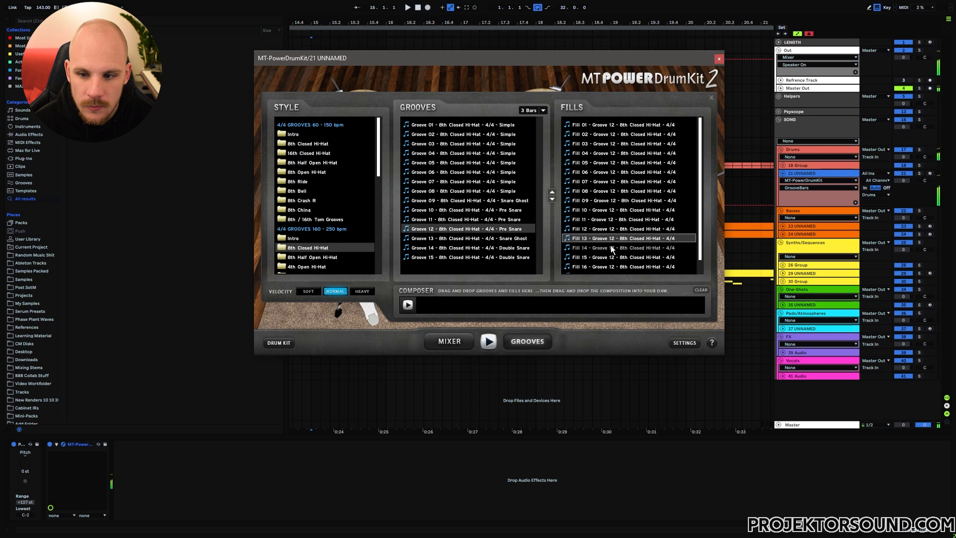
{"action": "left_click", "coordinate": [719, 59]}
{"action": "left_click", "coordinate": [387, 189]}
{"action": "key", "text": "space"}
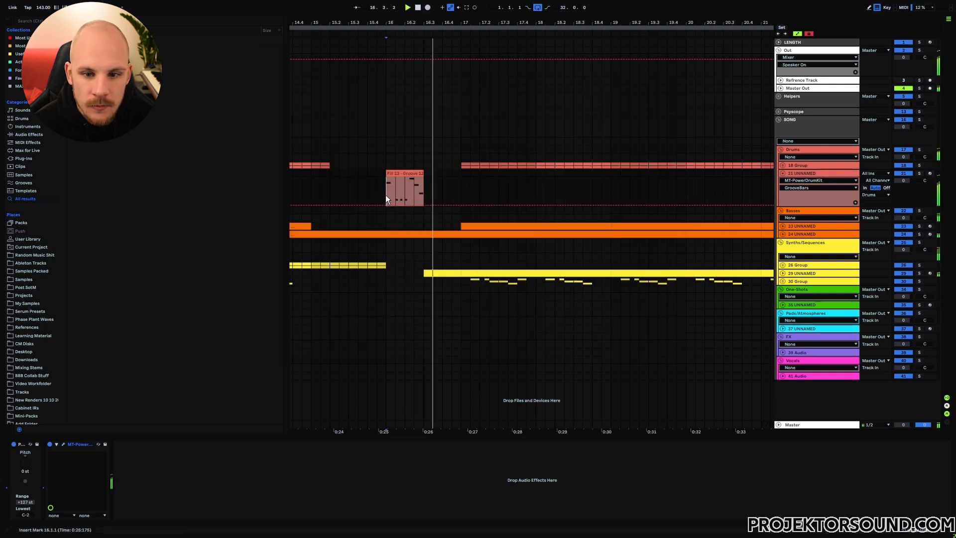
- Browse the MT-PowerDrumKit styles and look through the 8th Closed Hi-Hat Grooves 09, 10, 12 and 14 with their fills
{"action": "left_click", "coordinate": [63, 444]}
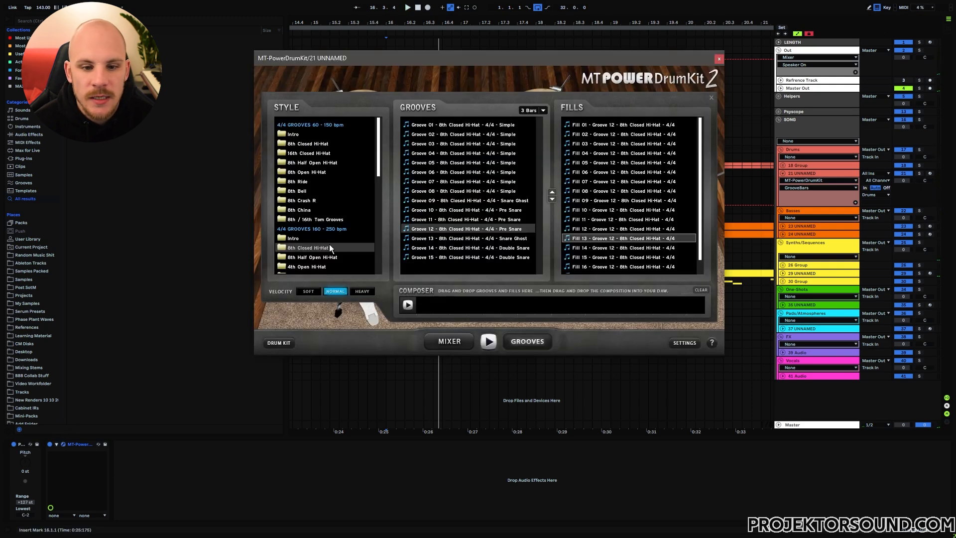
{"action": "scroll", "coordinate": [334, 199], "scroll_direction": "down", "scroll_amount": 10}
{"action": "scroll", "coordinate": [327, 210], "scroll_direction": "up", "scroll_amount": 10}
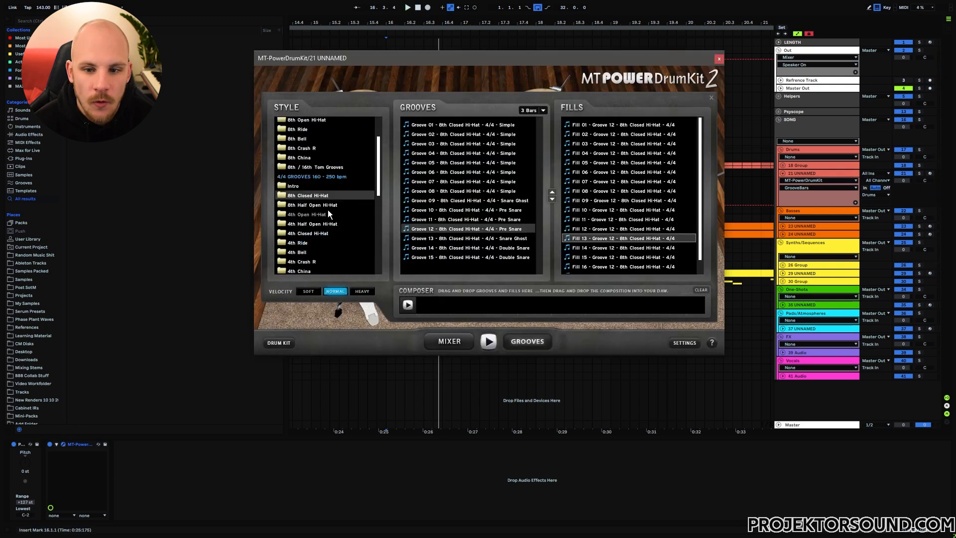
{"action": "left_click", "coordinate": [470, 201]}
{"action": "left_click", "coordinate": [467, 210]}
{"action": "left_click", "coordinate": [472, 229]}
{"action": "left_click", "coordinate": [471, 246]}
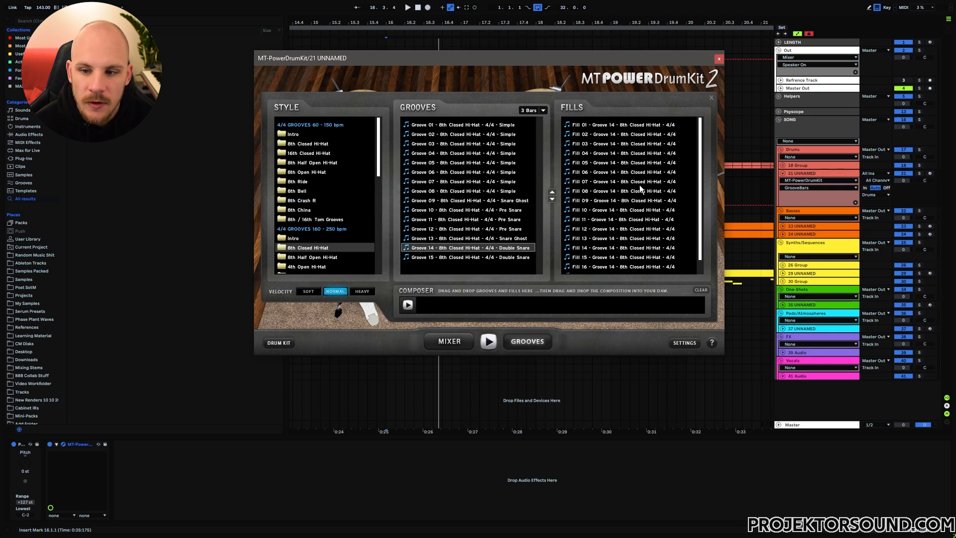
{"action": "left_click_drag", "start_coordinate": [622, 238], "coordinate": [420, 187]}
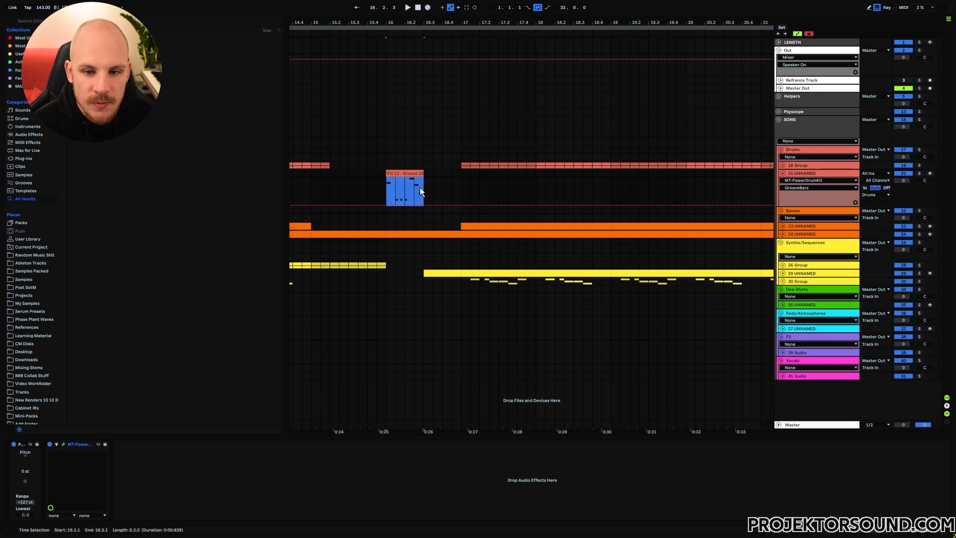
- Add EQ Eight after the drum kit, cut the lows, dip the low mids and boost 1.61 dB at 2.11 kHz
{"action": "left_click", "coordinate": [384, 190]}
{"action": "right_click", "coordinate": [263, 506]}
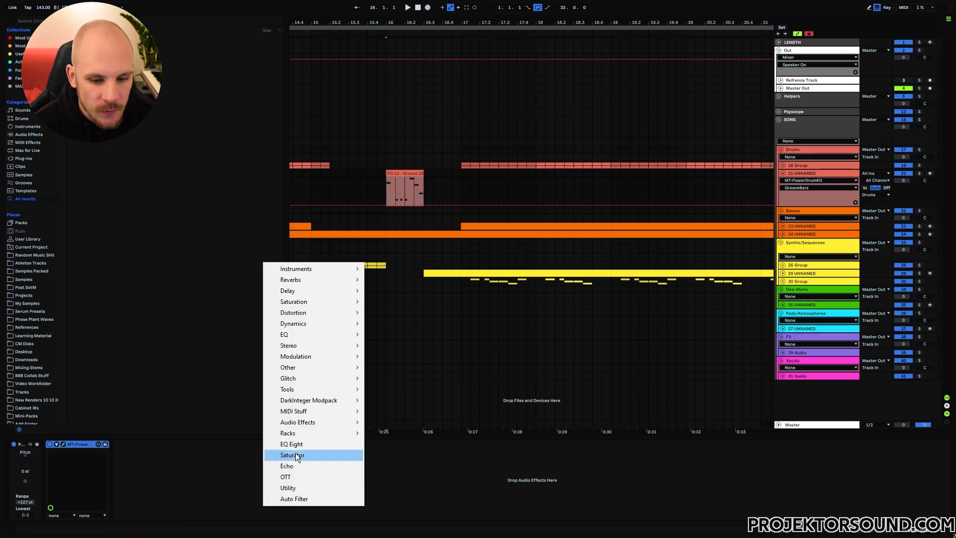
{"action": "left_click", "coordinate": [301, 447]}
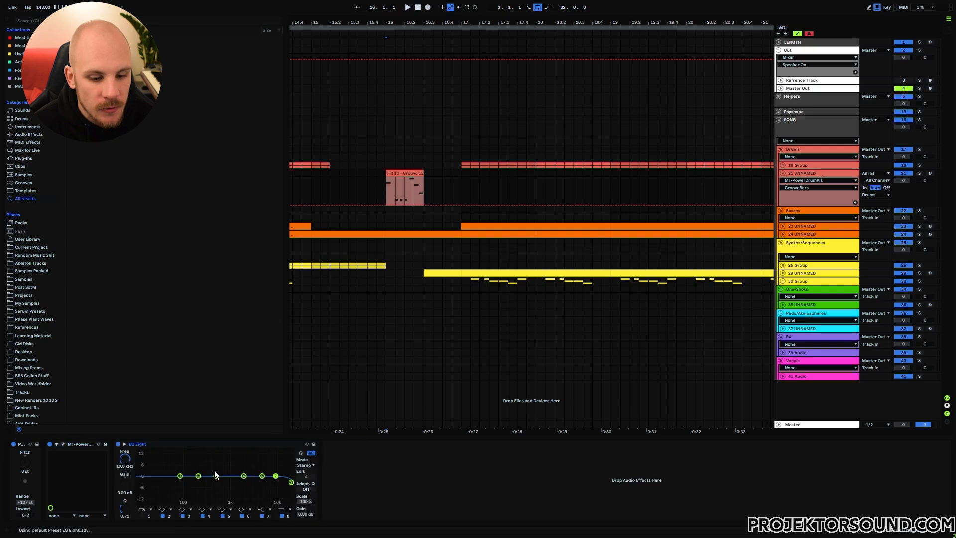
{"action": "key", "text": "space"}
{"action": "left_click", "coordinate": [148, 516]}
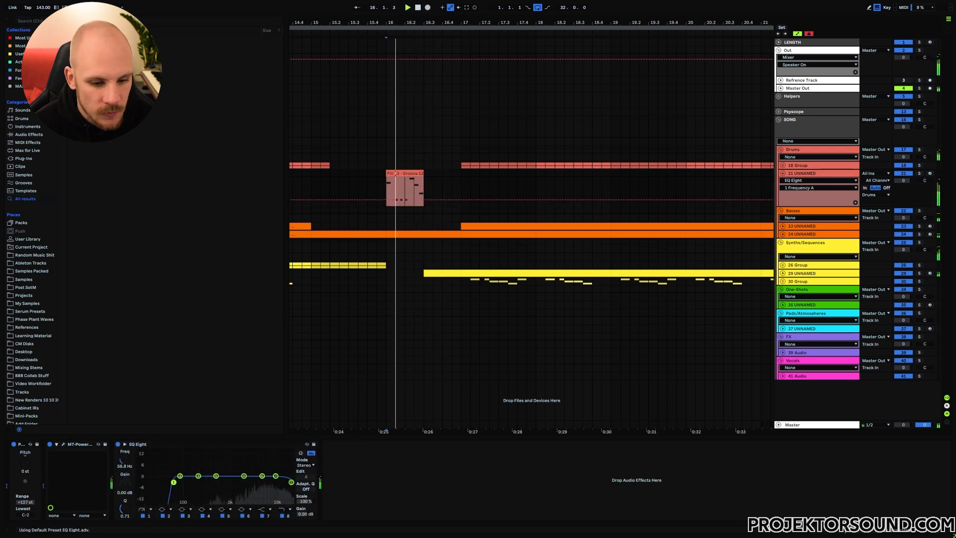
{"action": "left_click_drag", "start_coordinate": [198, 476], "coordinate": [244, 473]}
- Set the drum fill track's volume to -6 dB, play from bar 15 and fold the track
{"action": "left_click", "coordinate": [904, 181]}
{"action": "type", "text": "-6"}
{"action": "key", "text": "Return"}
{"action": "left_click", "coordinate": [314, 195]}
{"action": "key", "text": "space"}
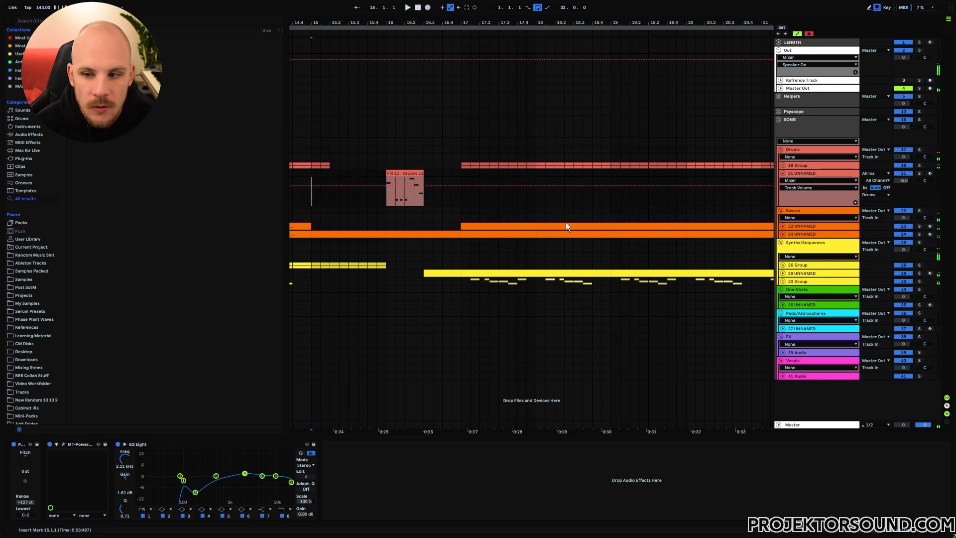
{"action": "left_click", "coordinate": [784, 174]}
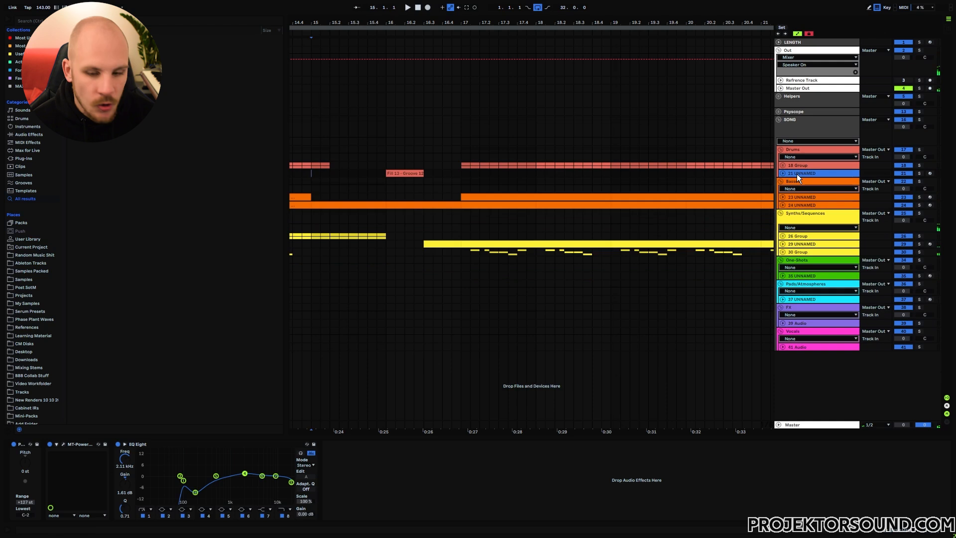
- Insert an audio track below the drum fill track and place the Crash 2 sample on it at bar 15
{"action": "key", "text": "ctrl+t"}
{"action": "left_click", "coordinate": [19, 78]}
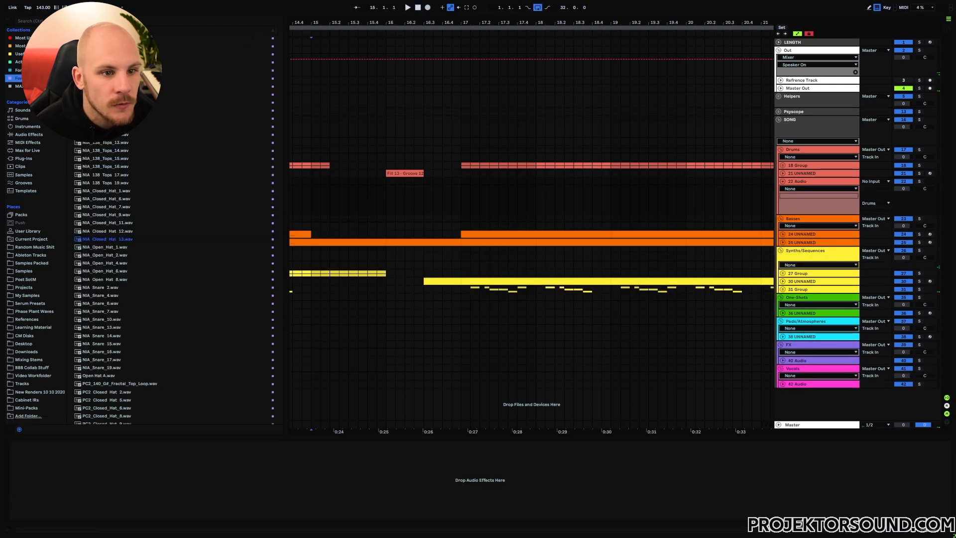
{"action": "scroll", "coordinate": [123, 285], "scroll_direction": "down", "scroll_amount": 5}
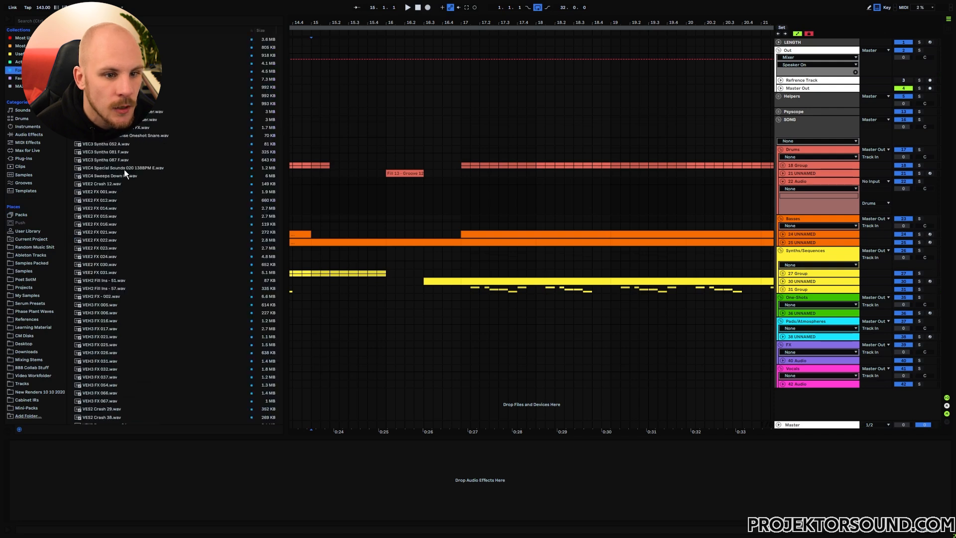
{"action": "scroll", "coordinate": [128, 169], "scroll_direction": "down", "scroll_amount": 10}
{"action": "scroll", "coordinate": [131, 165], "scroll_direction": "up", "scroll_amount": 1}
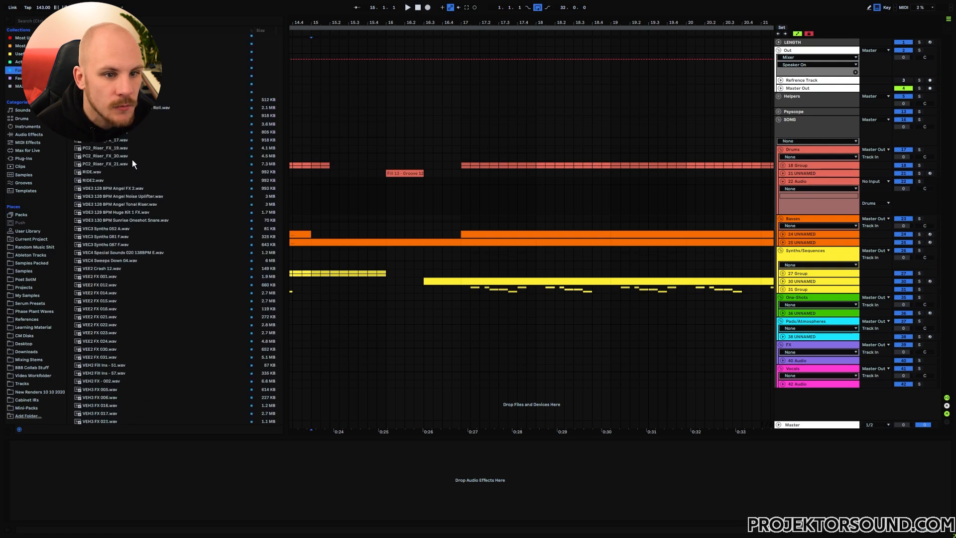
{"action": "left_click", "coordinate": [124, 100]}
{"action": "left_click_drag", "start_coordinate": [124, 100], "coordinate": [312, 198]}
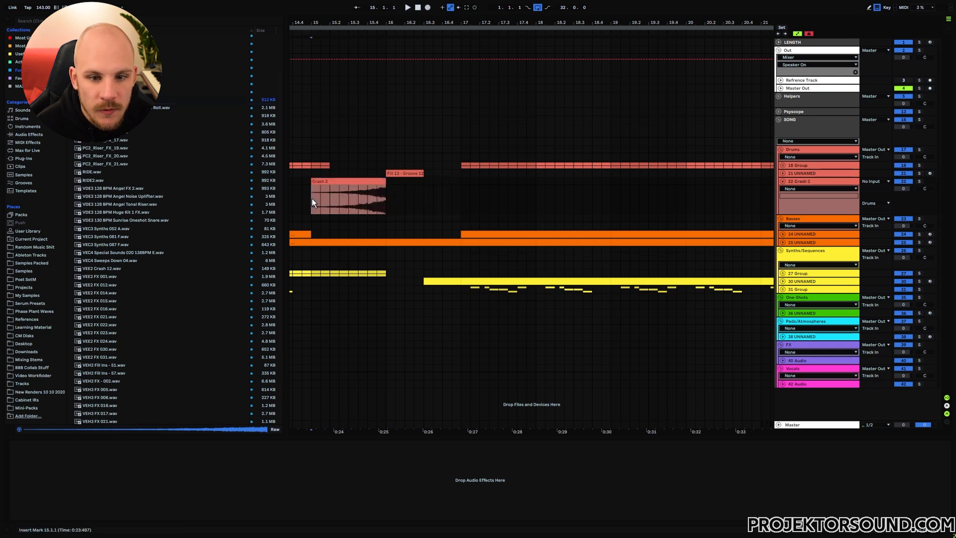
- Lower the Crash 2 track's volume to -19 dB and play the transition from bar 15
{"action": "left_click_drag", "start_coordinate": [904, 189], "coordinate": [904, 207]}
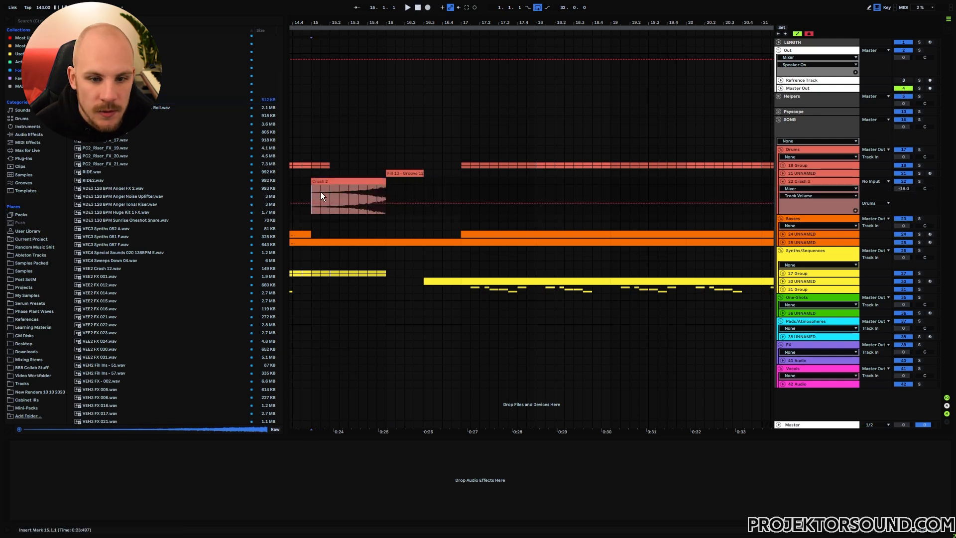
{"action": "key", "text": "space"}
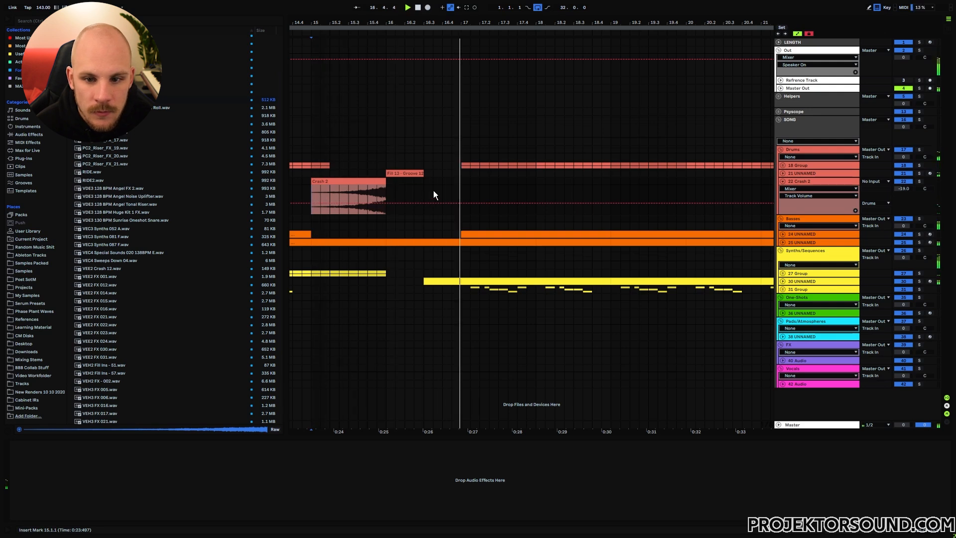
{"action": "key", "text": "space"}
{"action": "key", "text": "x"}
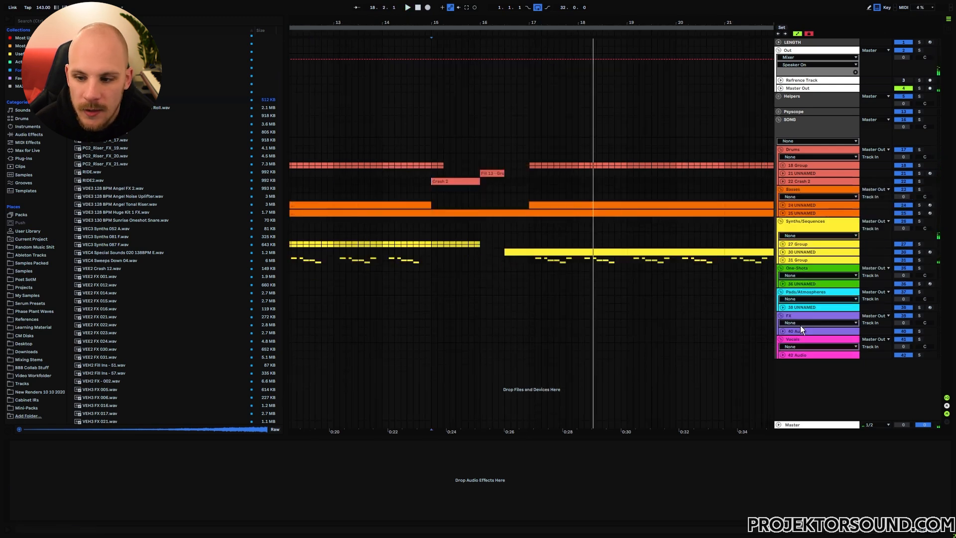
- Audition the VEH3 FX samples and place VEH3 FX 016 in the FX group, spanning bar 12 to bar 16
{"action": "scroll", "coordinate": [142, 312], "scroll_direction": "down", "scroll_amount": 4}
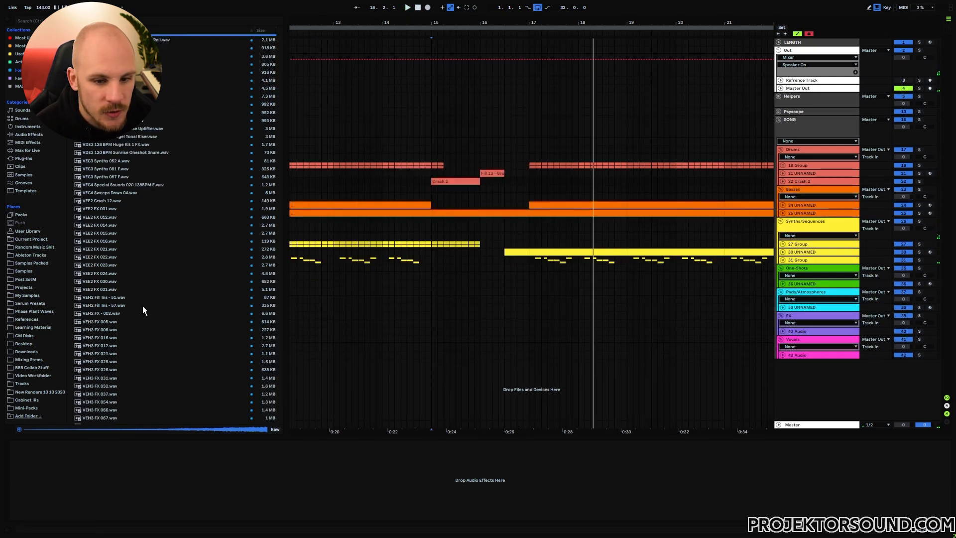
{"action": "scroll", "coordinate": [102, 348], "scroll_direction": "down", "scroll_amount": 2}
{"action": "left_click", "coordinate": [107, 331]}
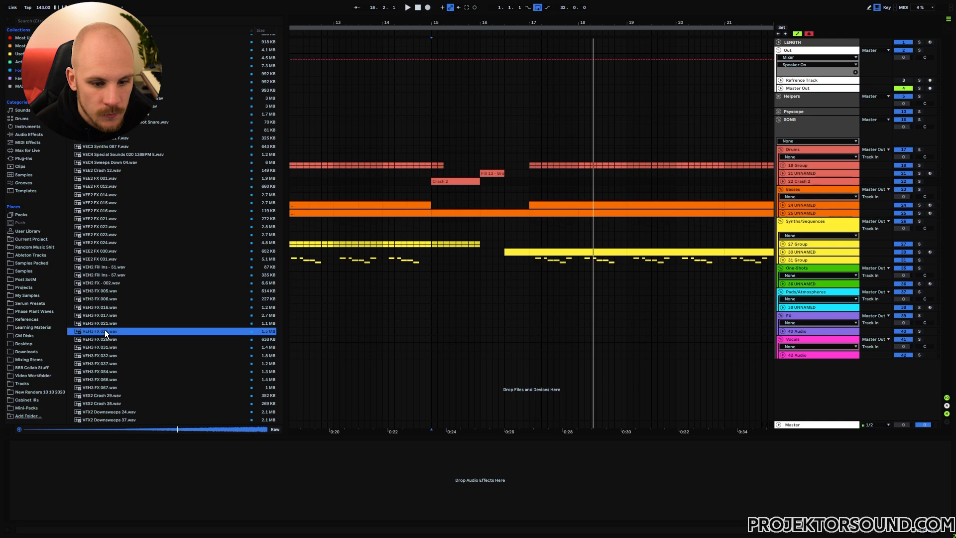
{"action": "left_click", "coordinate": [112, 310]}
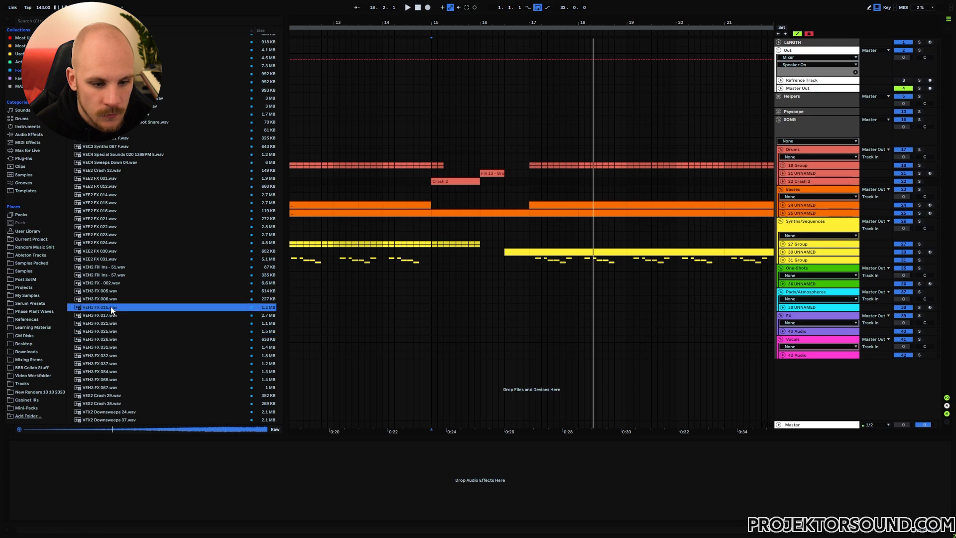
{"action": "left_click_drag", "start_coordinate": [117, 306], "coordinate": [484, 327]}
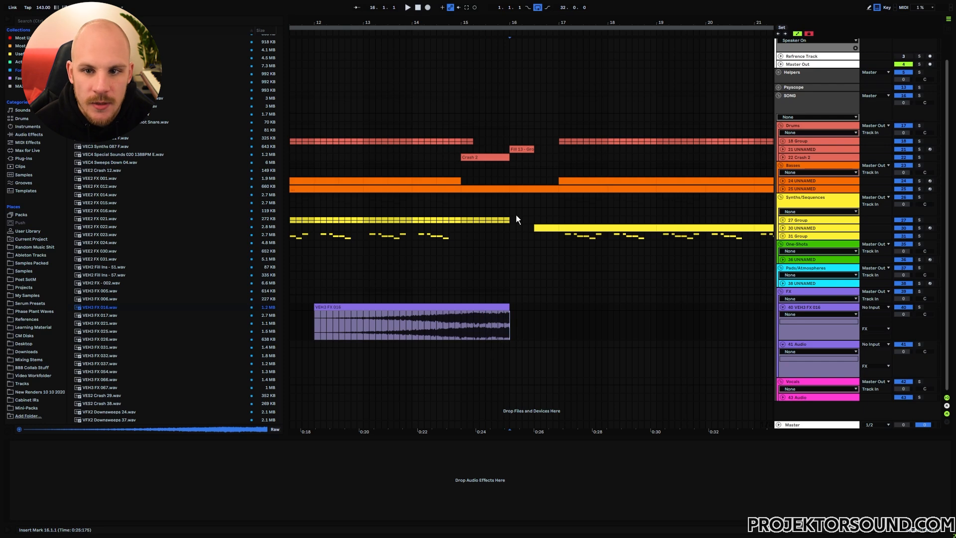
{"action": "left_click", "coordinate": [527, 150]}
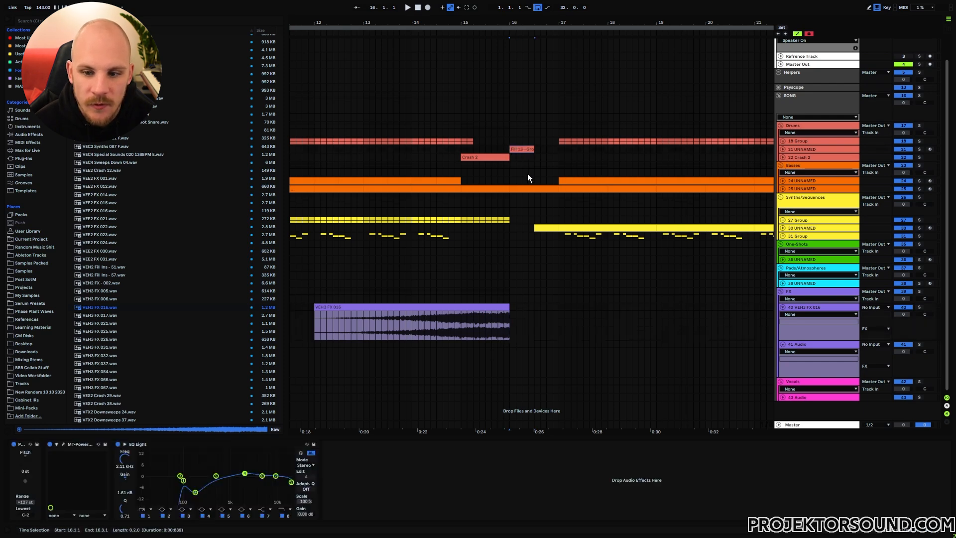
{"action": "left_click", "coordinate": [543, 227]}
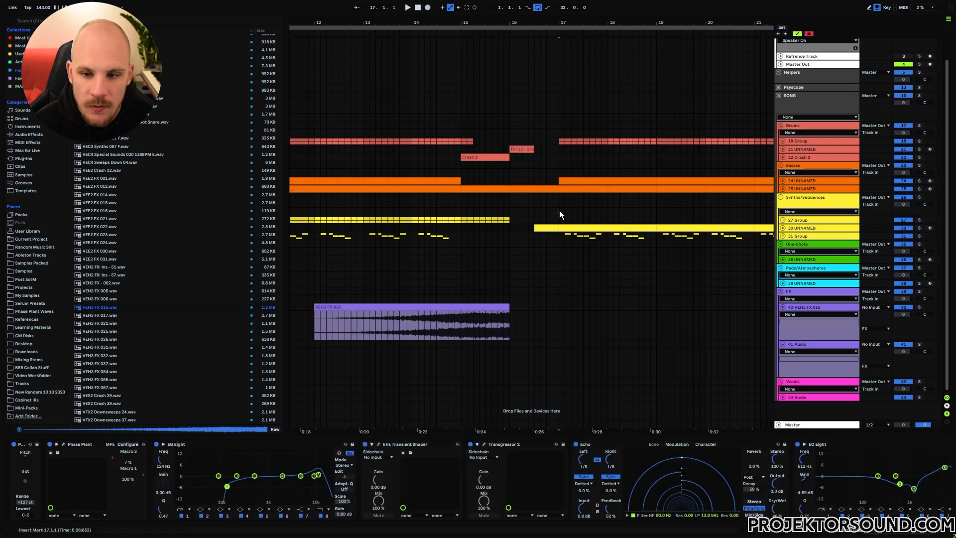
{"action": "left_click_drag", "start_coordinate": [559, 210], "coordinate": [647, 214]}
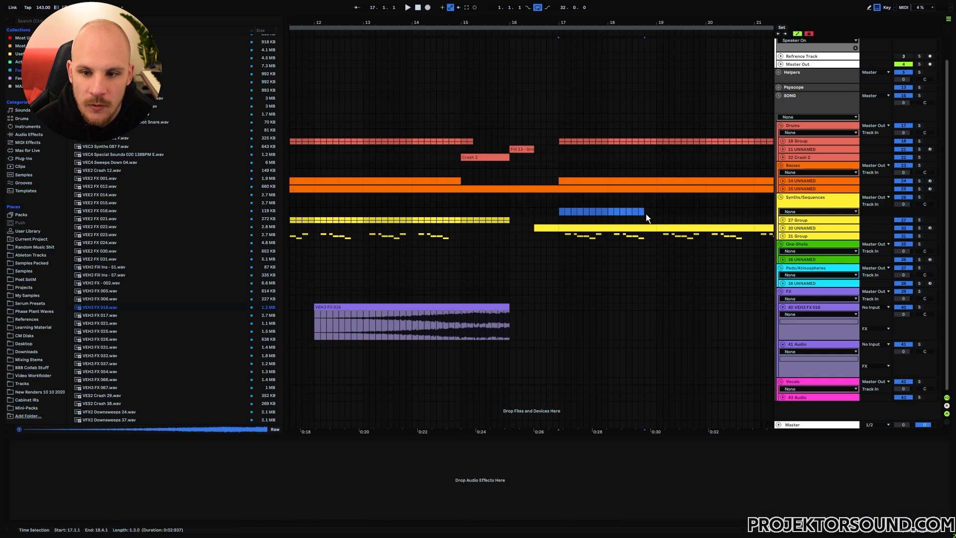
- Try moving the VEH3 FX 016 clip one bar so that it ends at bar 17
{"action": "left_click", "coordinate": [480, 307]}
{"action": "left_click_drag", "start_coordinate": [447, 309], "coordinate": [496, 310]}
{"action": "left_click", "coordinate": [558, 318]}
{"action": "left_click_drag", "start_coordinate": [560, 142], "coordinate": [623, 155]}
{"action": "left_click", "coordinate": [571, 156]}
{"action": "left_click_drag", "start_coordinate": [558, 298], "coordinate": [656, 324]}
{"action": "left_click", "coordinate": [614, 324]}
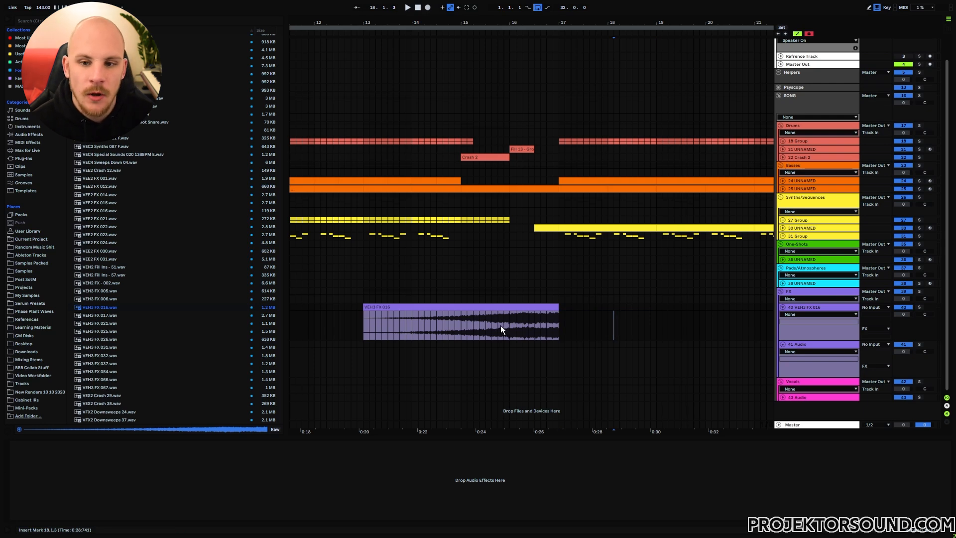
- Try moving the VEH3 FX 016 clip so that it ends at bar 15, and undo the move
{"action": "left_click", "coordinate": [465, 324]}
{"action": "left_click_drag", "start_coordinate": [468, 324], "coordinate": [434, 307]}
{"action": "left_click", "coordinate": [558, 321]}
{"action": "left_click", "coordinate": [425, 333]}
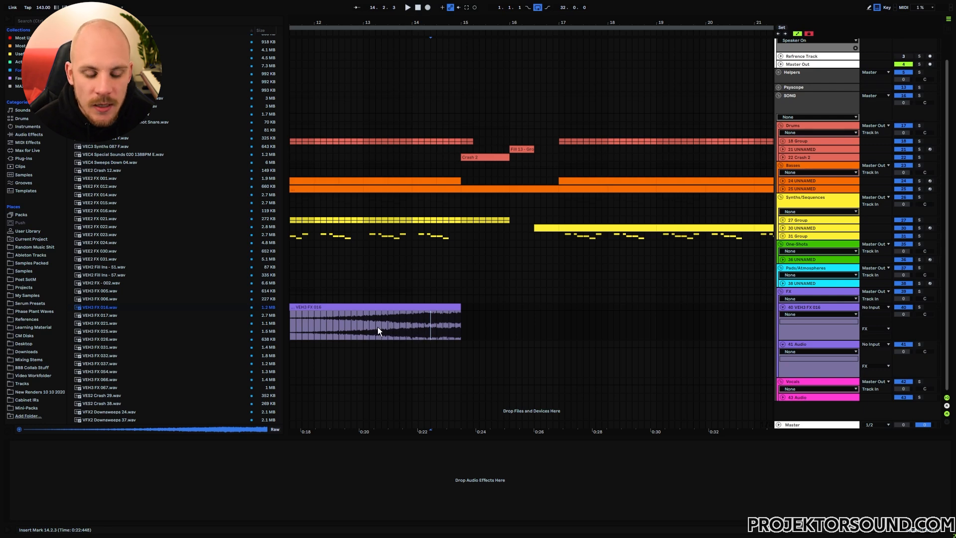
{"action": "left_click_drag", "start_coordinate": [363, 325], "coordinate": [453, 327]}
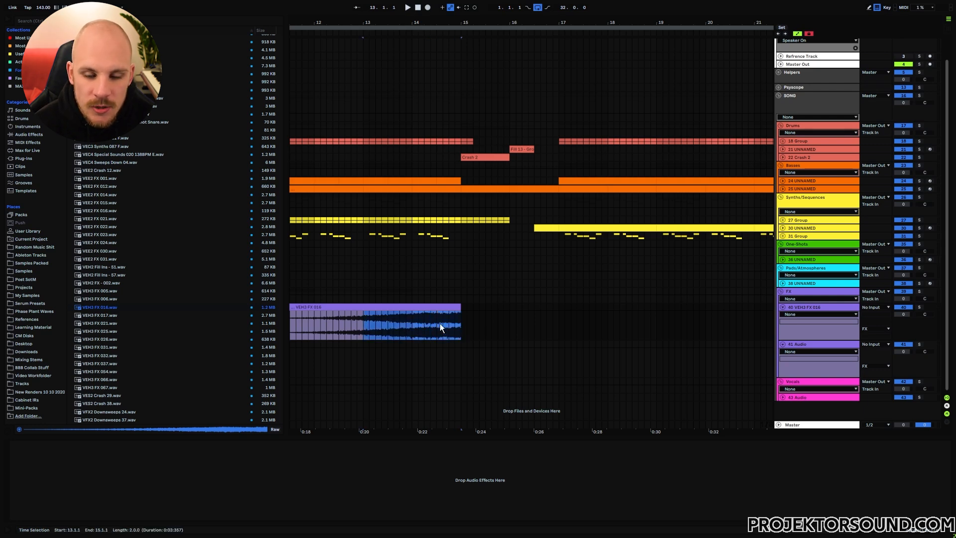
{"action": "left_click", "coordinate": [462, 306]}
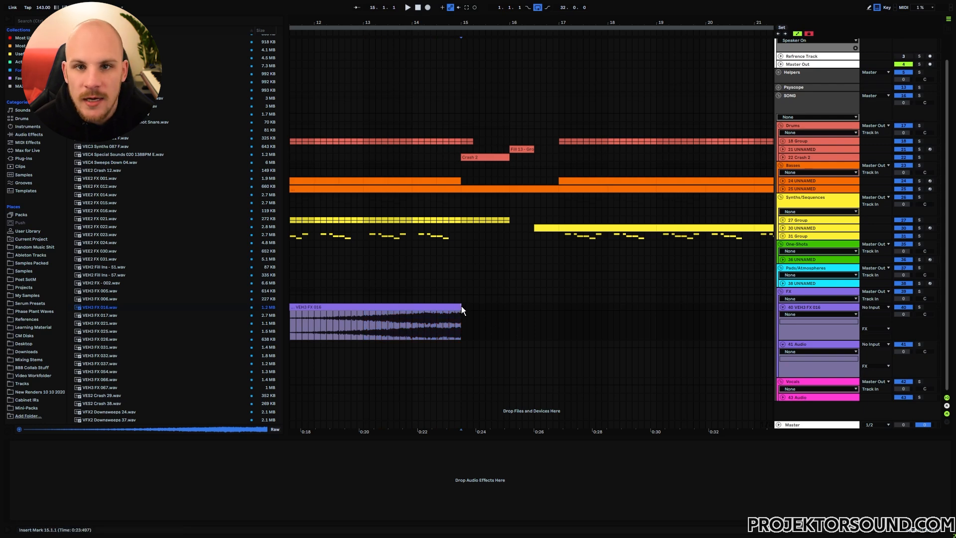
{"action": "left_click_drag", "start_coordinate": [462, 308], "coordinate": [533, 314]}
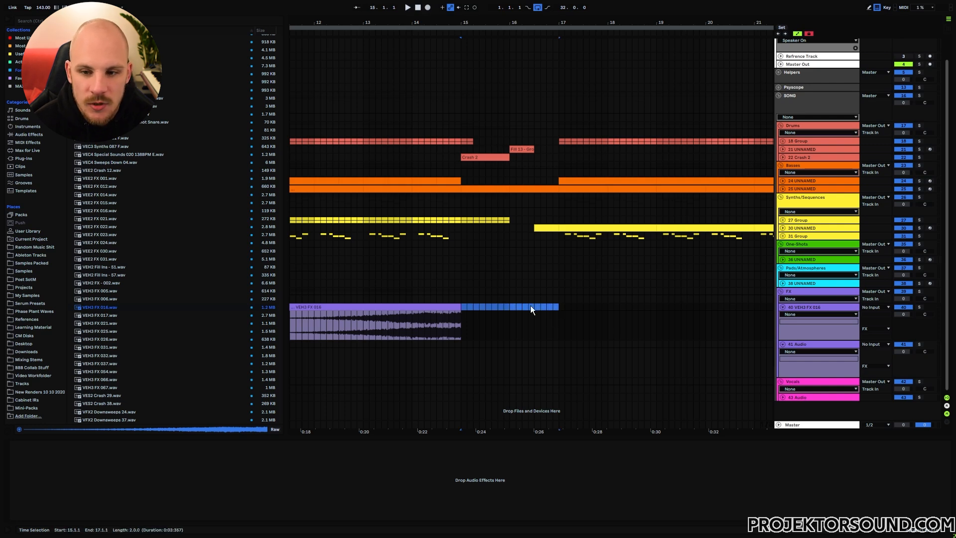
{"action": "left_click", "coordinate": [507, 310]}
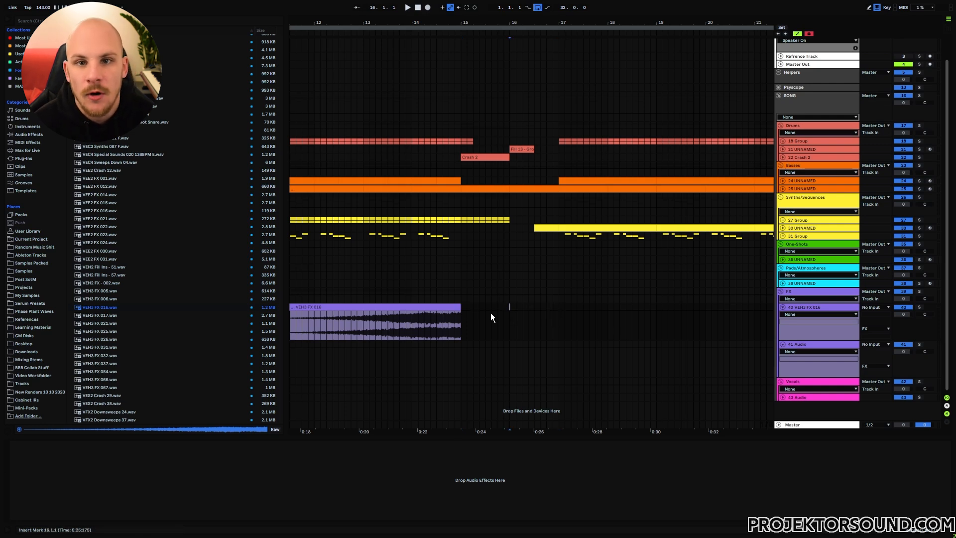
{"action": "key", "text": "ctrl+z"}
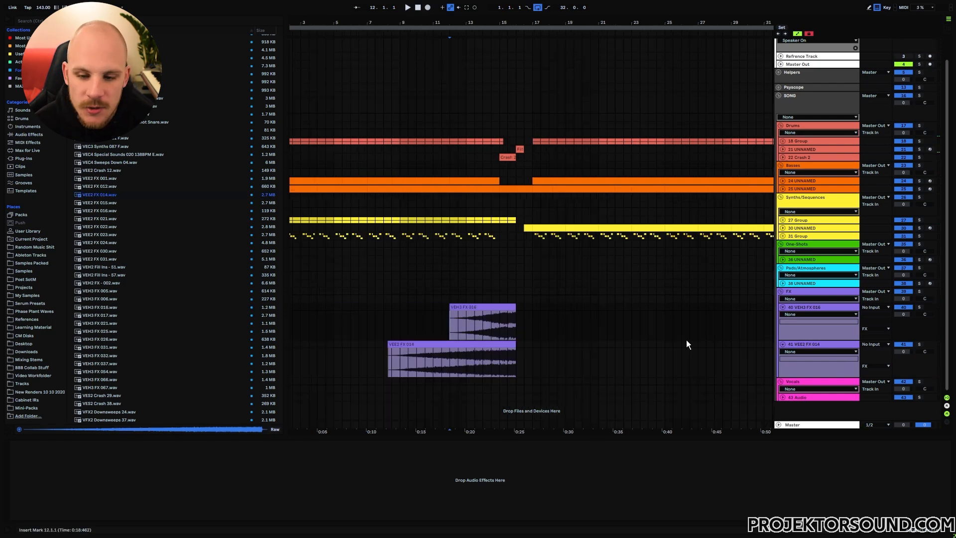
- Lower the VEH3 FX 016 track's volume to -18.2 dB and the VEE2 FX 014 track's volume to -22.8 dB
{"action": "left_click_drag", "start_coordinate": [904, 315], "coordinate": [905, 335]}
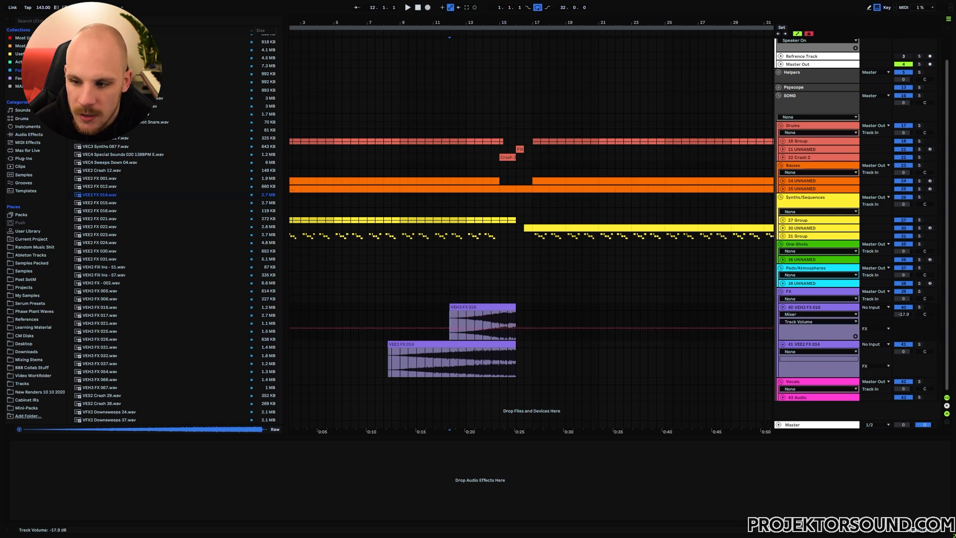
{"action": "left_click_drag", "start_coordinate": [904, 315], "coordinate": [904, 314]}
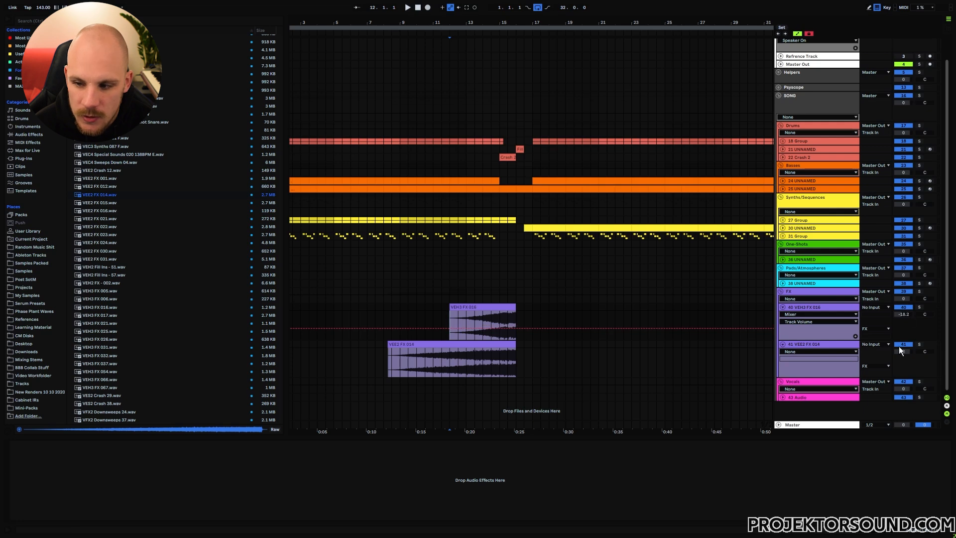
{"action": "left_click_drag", "start_coordinate": [904, 351], "coordinate": [904, 373]}
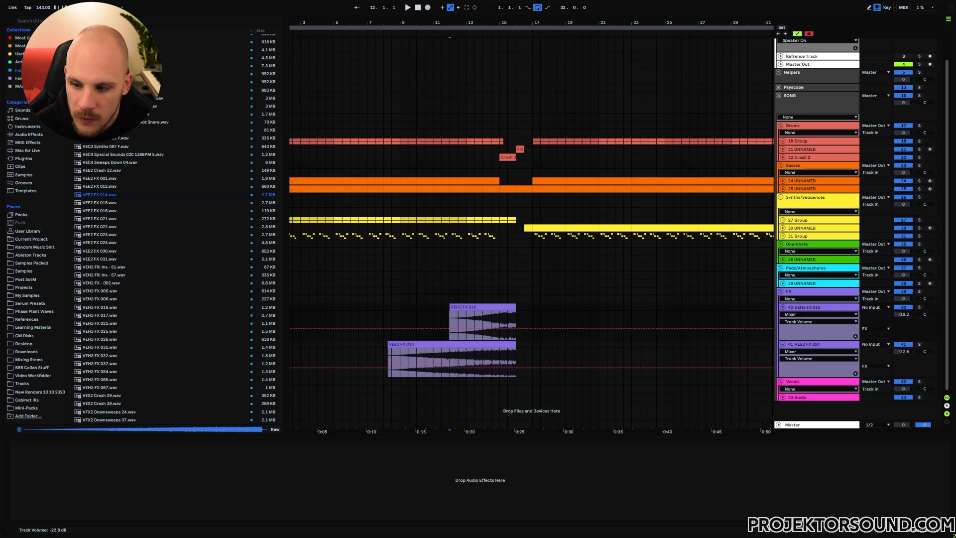
- Play the arrangement from bar 9 to hear both FX samples leading into the transition
{"action": "left_click", "coordinate": [400, 358]}
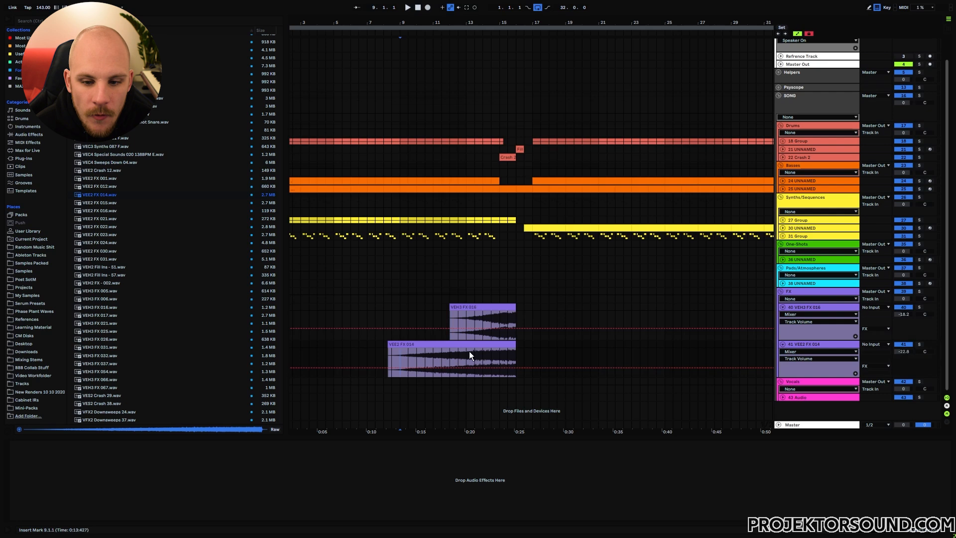
{"action": "left_click_drag", "start_coordinate": [406, 359], "coordinate": [416, 365]}
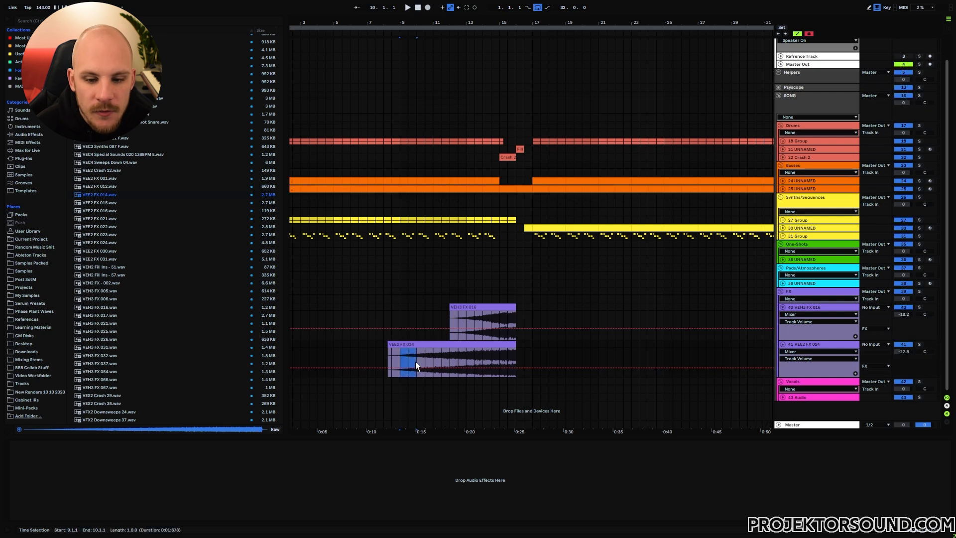
{"action": "left_click", "coordinate": [486, 362]}
{"action": "left_click_drag", "start_coordinate": [486, 321], "coordinate": [512, 319]}
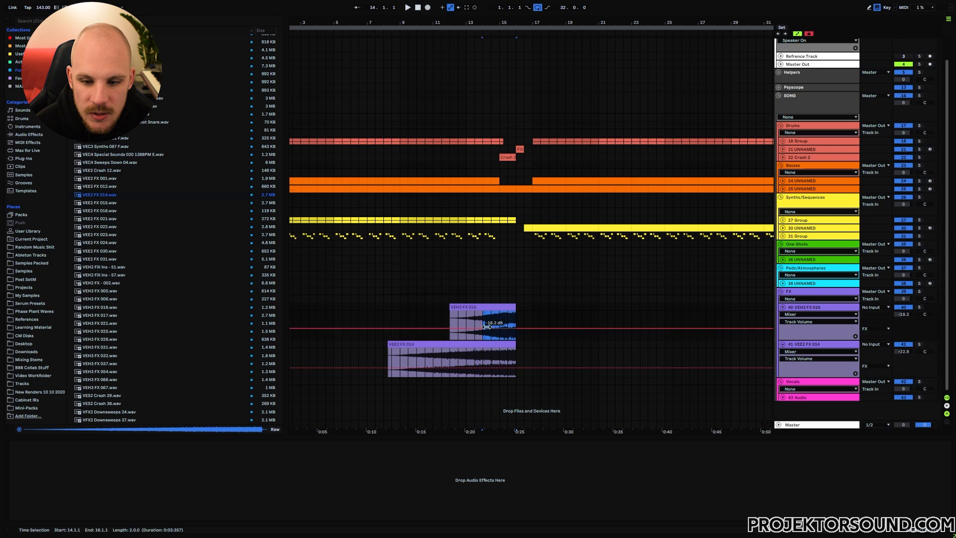
{"action": "left_click", "coordinate": [400, 306]}
{"action": "key", "text": "space"}
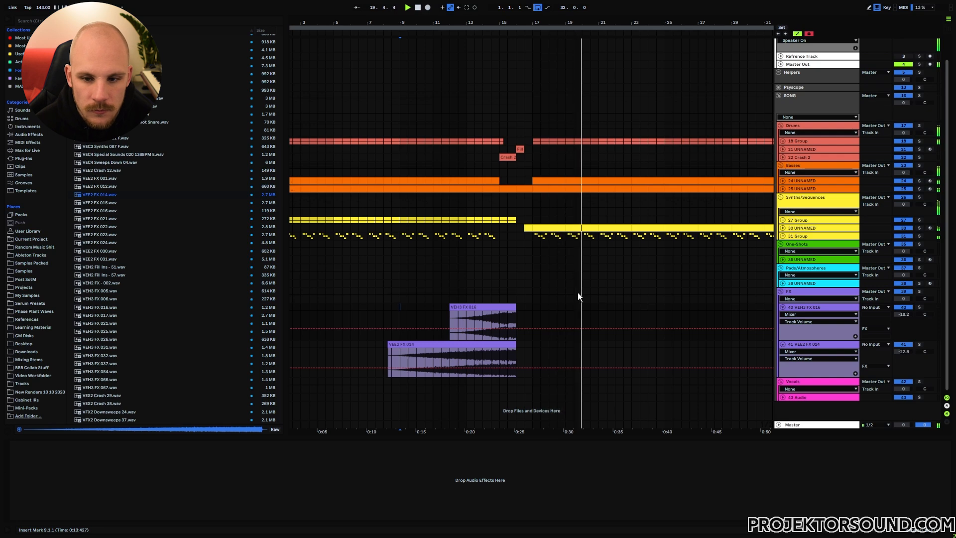
- Solo the lower bass track and play it from bar 15
{"action": "left_click", "coordinate": [920, 190]}
{"action": "left_click", "coordinate": [508, 188]}
{"action": "key", "text": "space"}
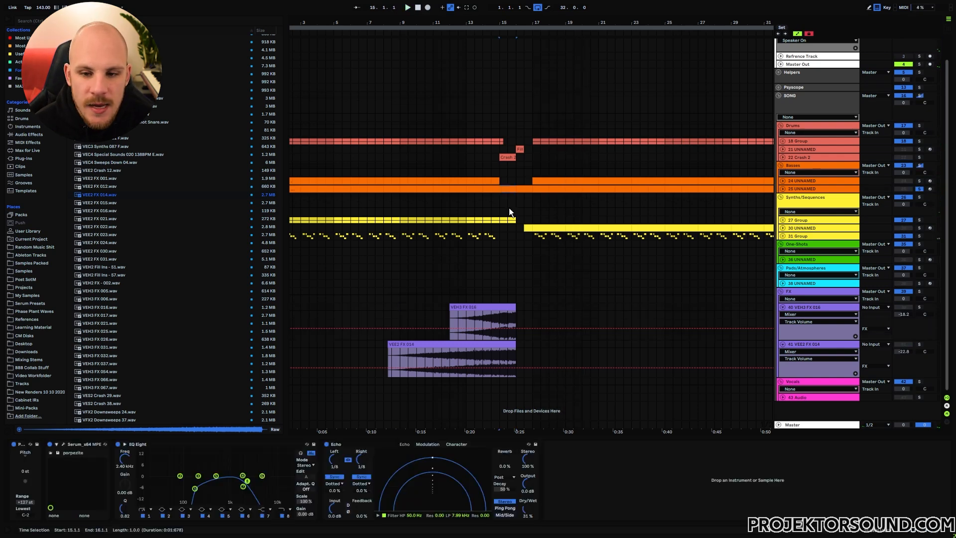
{"action": "key", "text": "space"}
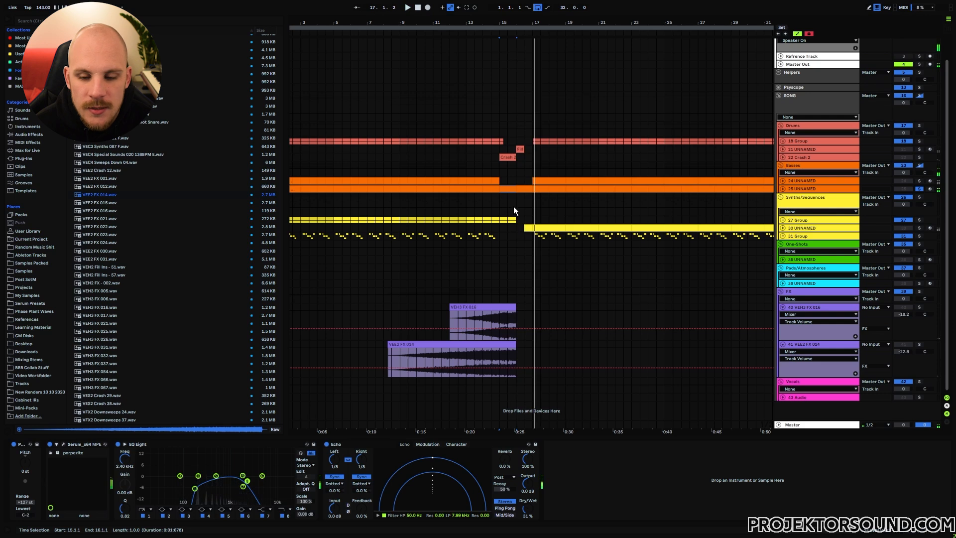
- Deactivate the section from 16.3 to 17 of the middle synth track's clip and play the gap from bar 16
{"action": "left_click", "coordinate": [530, 227]}
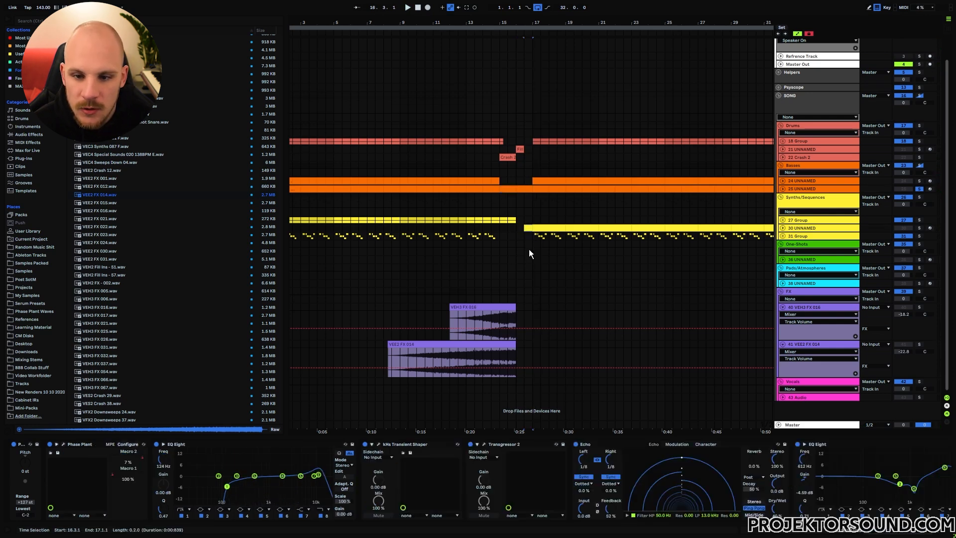
{"action": "left_click", "coordinate": [494, 228]}
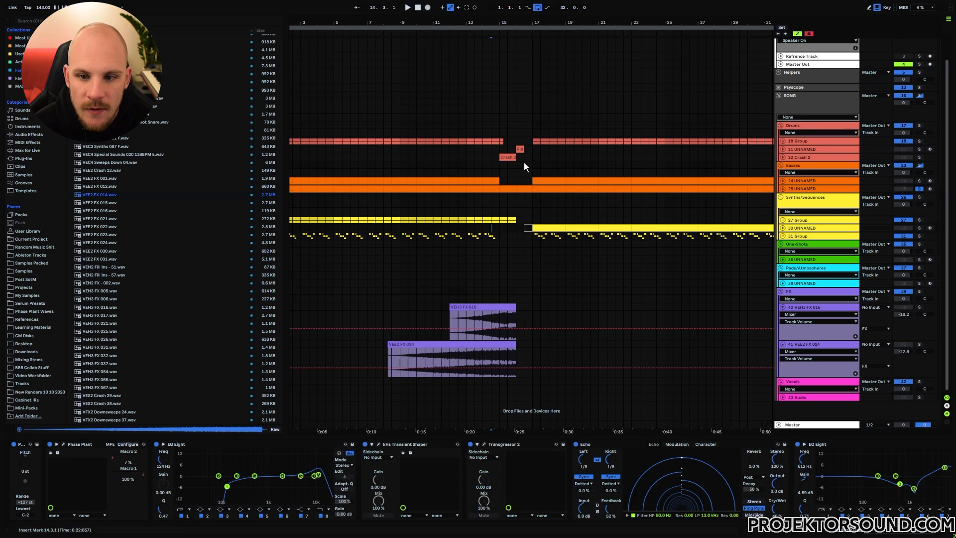
{"action": "left_click", "coordinate": [528, 162]}
{"action": "key", "text": "space"}
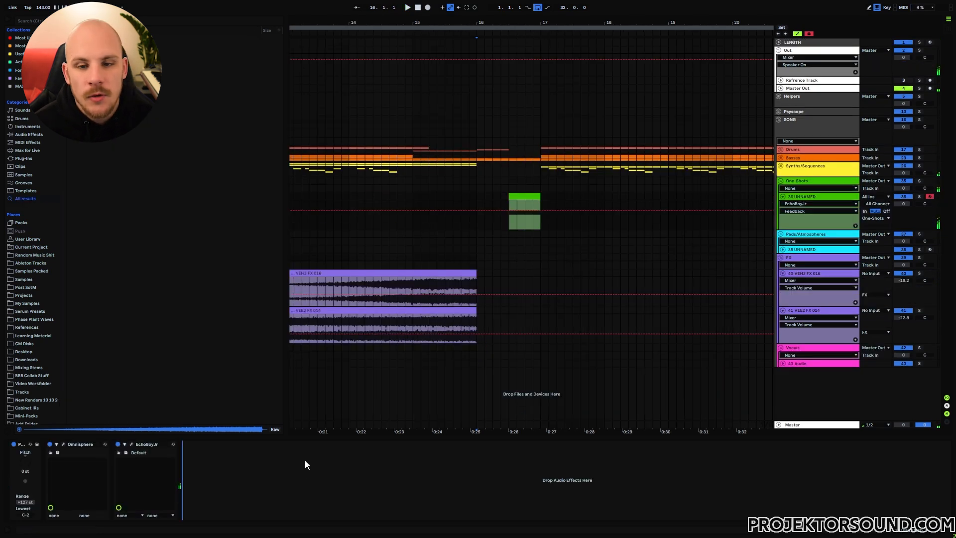
- Inspect the Omnisphere patch on the one-shot track, solo the track and play its clip from 16.3
{"action": "left_click", "coordinate": [64, 445]}
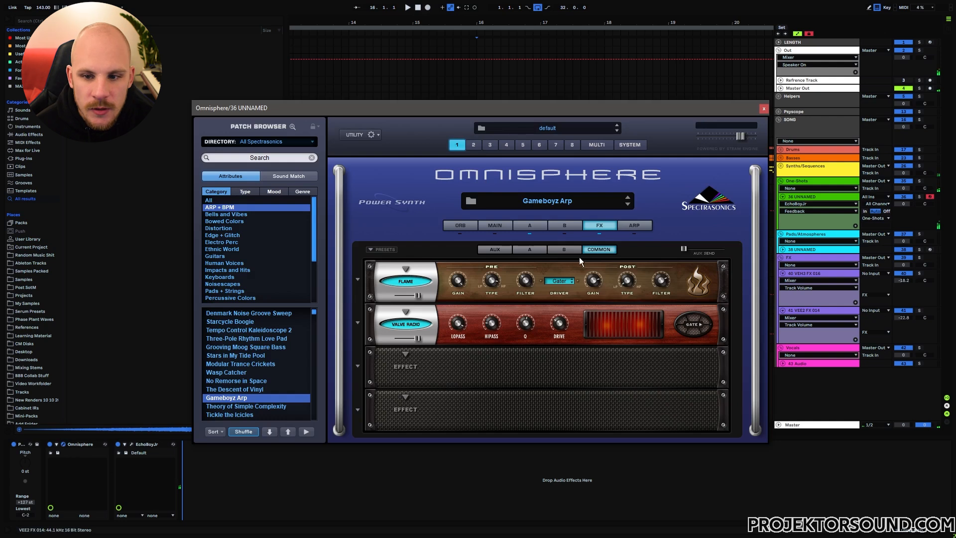
{"action": "left_click", "coordinate": [764, 109]}
{"action": "left_click", "coordinate": [518, 222]}
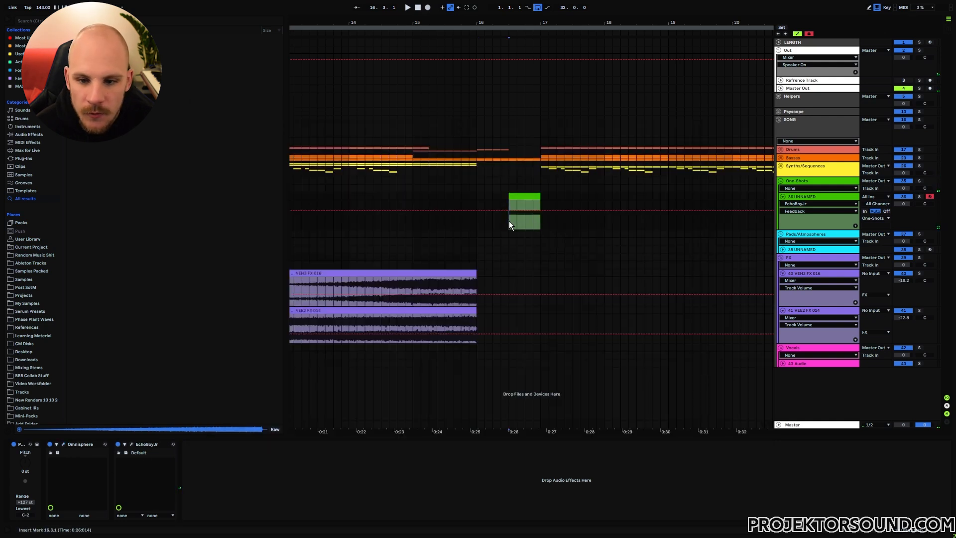
{"action": "left_click", "coordinate": [920, 196]}
{"action": "key", "text": "space"}
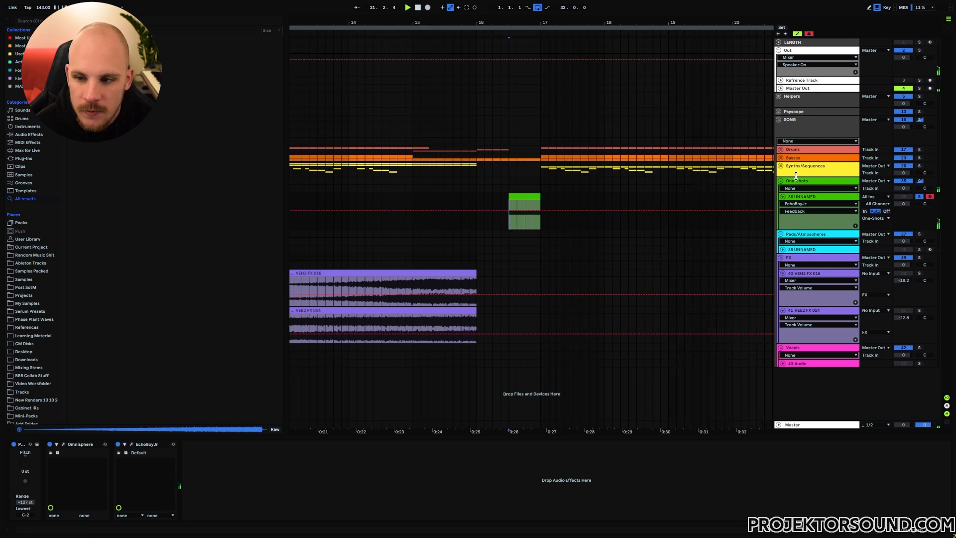
- Play the transition from bar 13 and fold the one-shot track and both FX sample tracks
{"action": "left_click", "coordinate": [542, 179]}
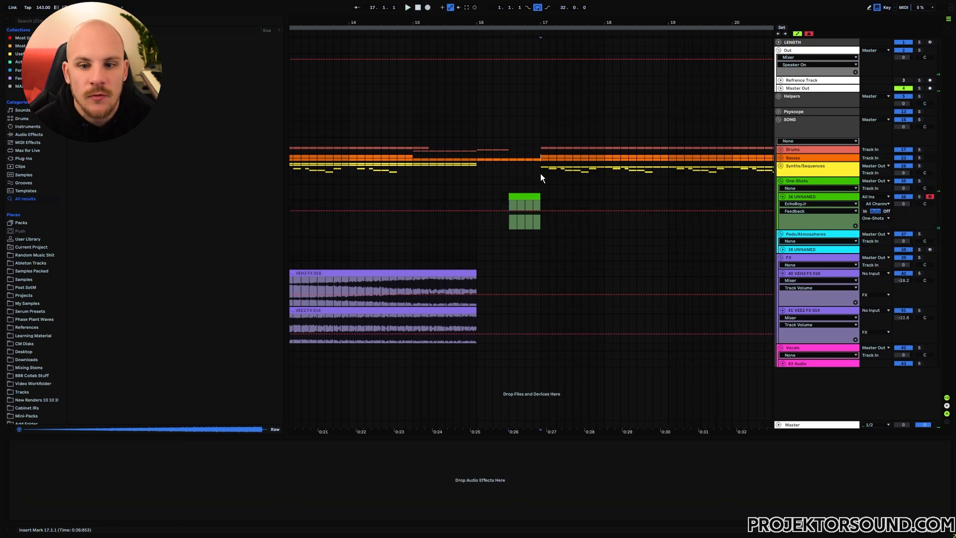
{"action": "scroll", "coordinate": [347, 162], "scroll_direction": "down", "scroll_amount": 4}
{"action": "left_click", "coordinate": [364, 158]}
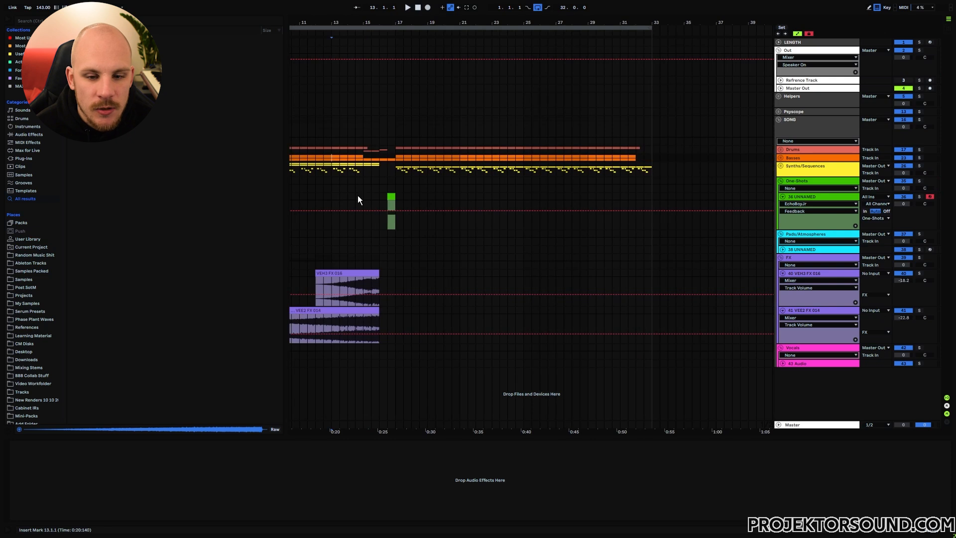
{"action": "key", "text": "space"}
{"action": "left_click", "coordinate": [783, 197]}
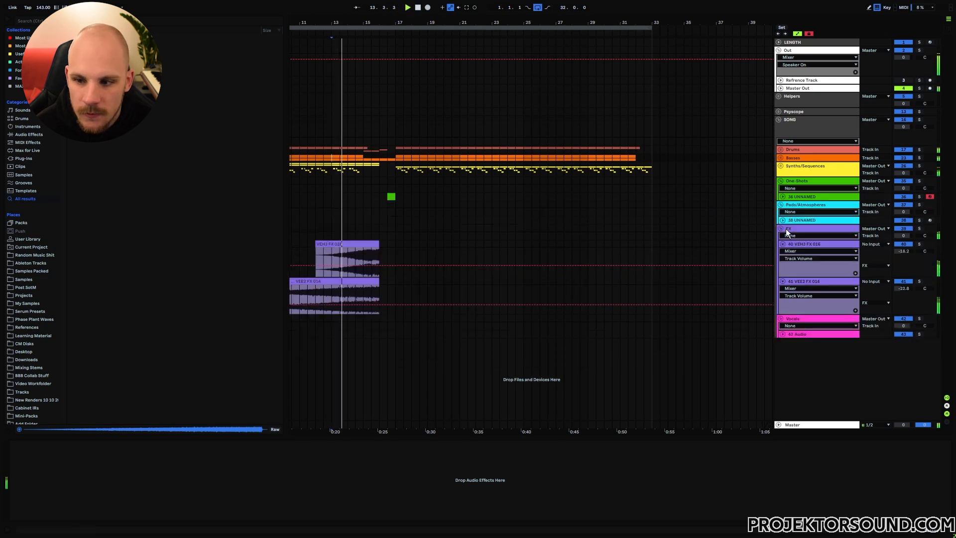
{"action": "left_click", "coordinate": [784, 245]}
{"action": "left_click", "coordinate": [783, 252]}
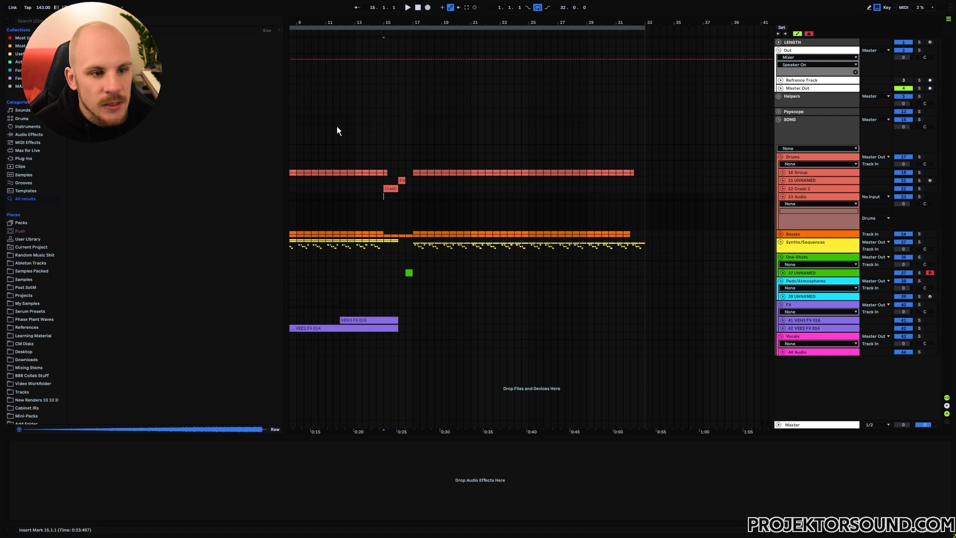
- Audition the RS Big Snare samples and place RS Big Snare 010 on the empty Drums audio track at bar 15
{"action": "left_click", "coordinate": [18, 70]}
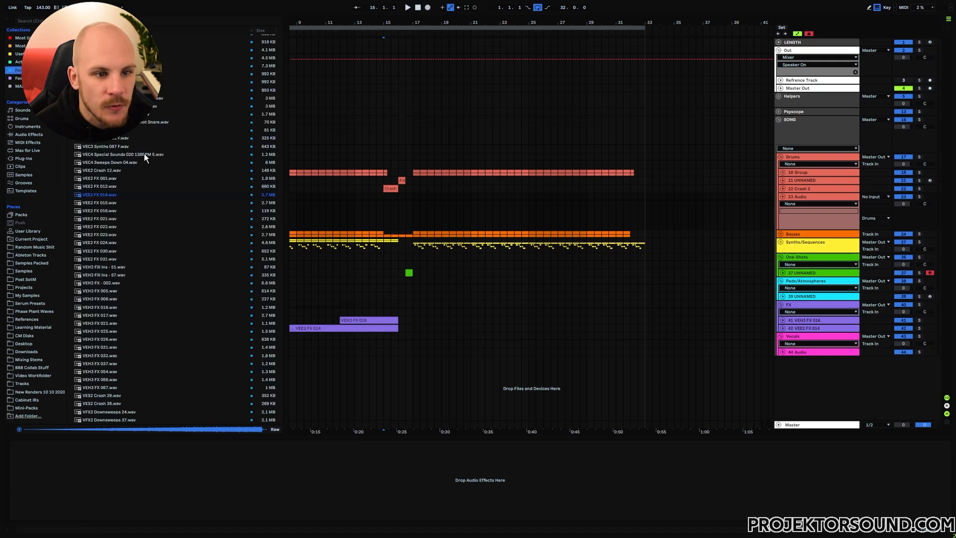
{"action": "double_click", "coordinate": [99, 94]}
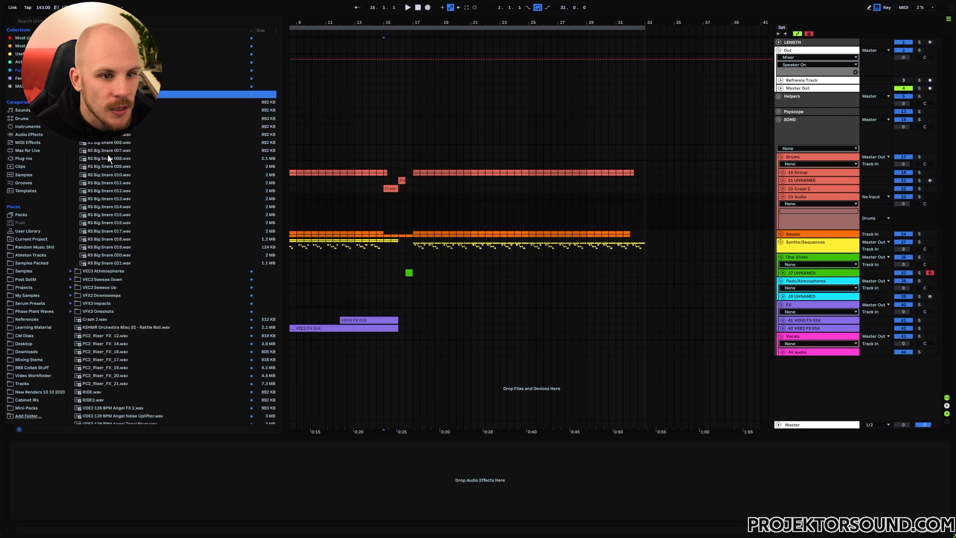
{"action": "left_click", "coordinate": [108, 169]}
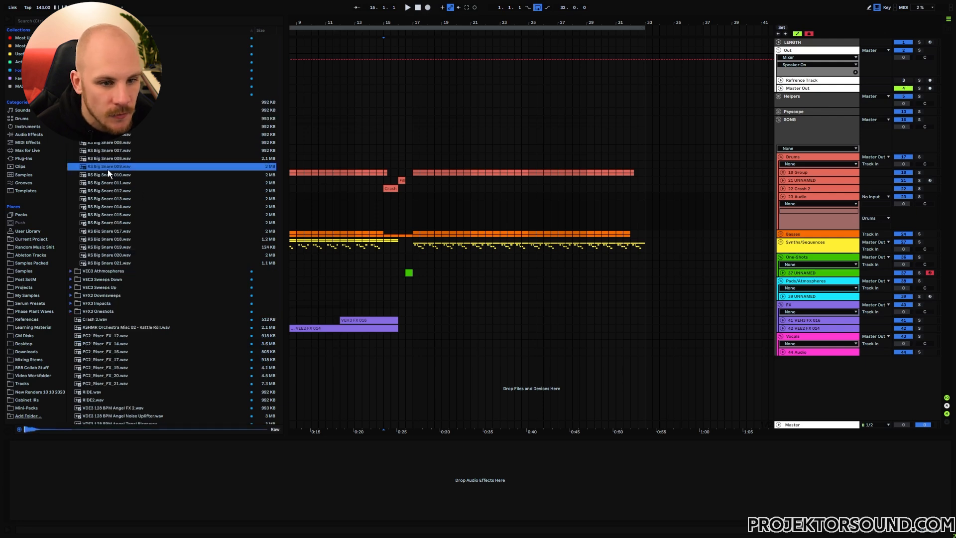
{"action": "left_click", "coordinate": [110, 175]}
{"action": "left_click", "coordinate": [113, 183]}
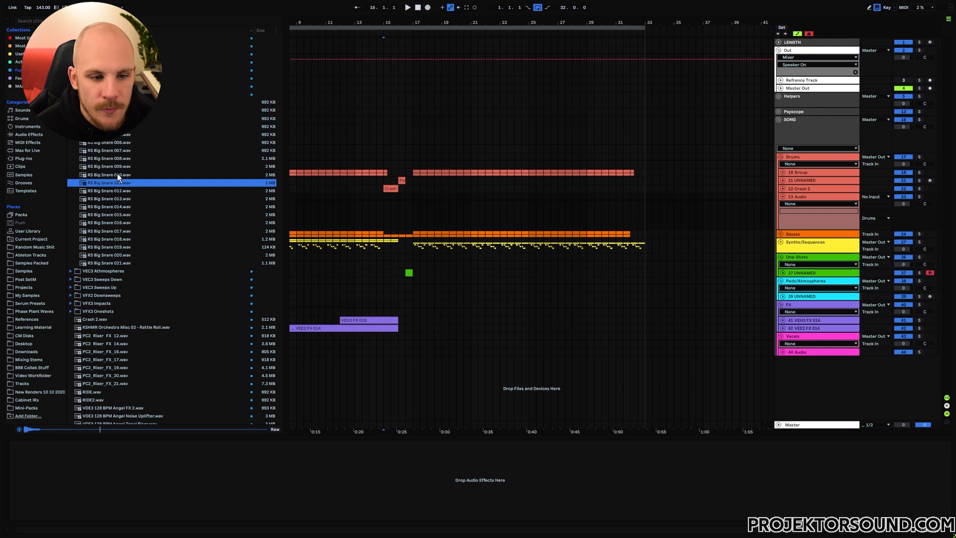
{"action": "left_click_drag", "start_coordinate": [112, 173], "coordinate": [389, 209]}
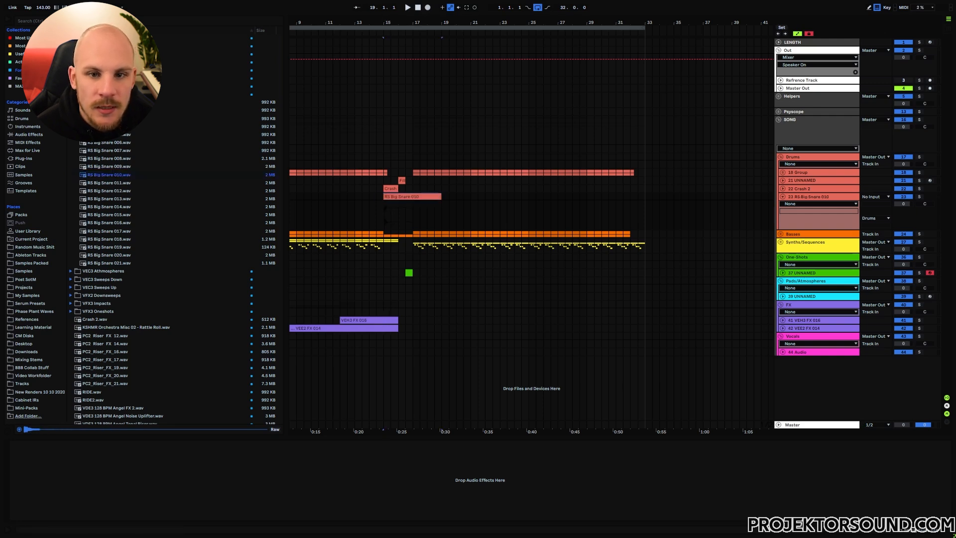
- Cut the RS Big Snare 010 clip at 15.2, delete the remainder and duplicate the one-beat hit to fill bar 15
{"action": "scroll", "coordinate": [383, 150], "scroll_direction": "up", "scroll_amount": 5}
{"action": "left_click", "coordinate": [396, 211]}
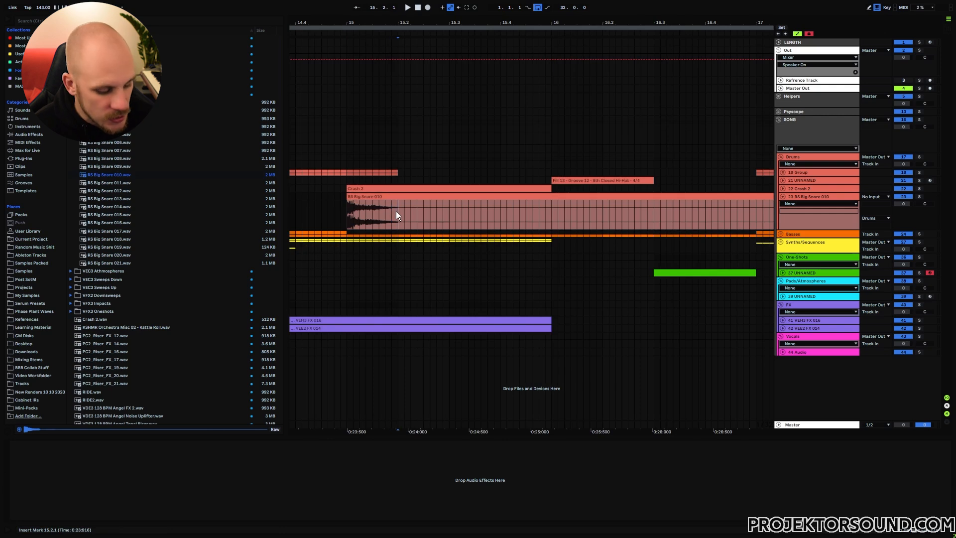
{"action": "key", "text": "ctrl+e"}
{"action": "left_click", "coordinate": [401, 199]}
{"action": "key", "text": "Delete"}
{"action": "left_click", "coordinate": [385, 195]}
{"action": "key", "text": "ctrl+d"}
{"action": "key", "text": "ctrl+d"}
{"action": "key", "text": "ctrl+d"}
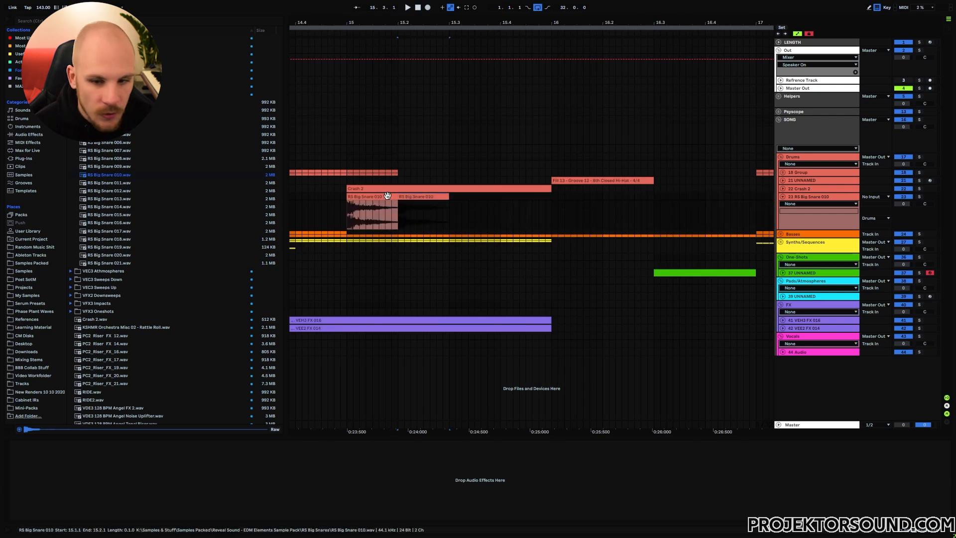
{"action": "left_click", "coordinate": [393, 213]}
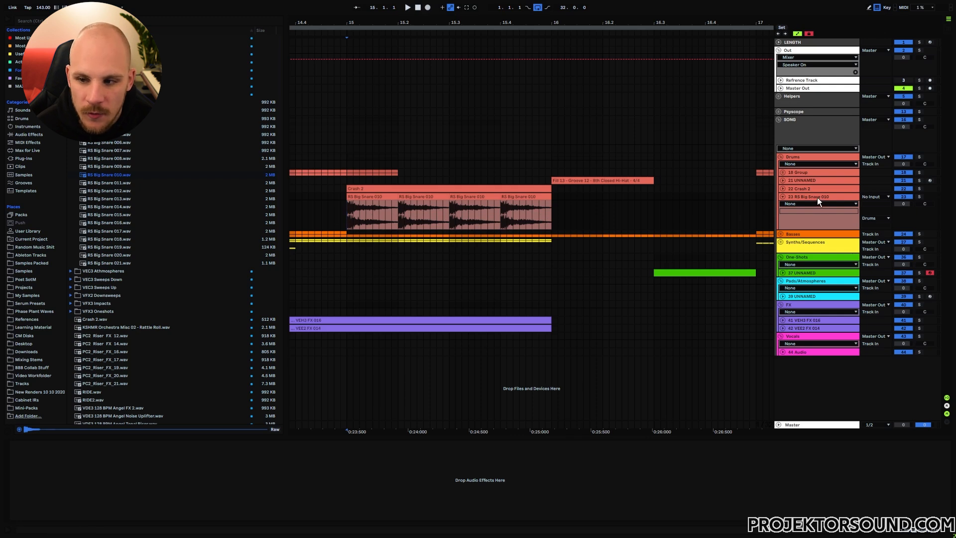
- Add an Auto Pan to the RS Big Snare 010 track and raise its amount to 43.7%
{"action": "right_click", "coordinate": [352, 482]}
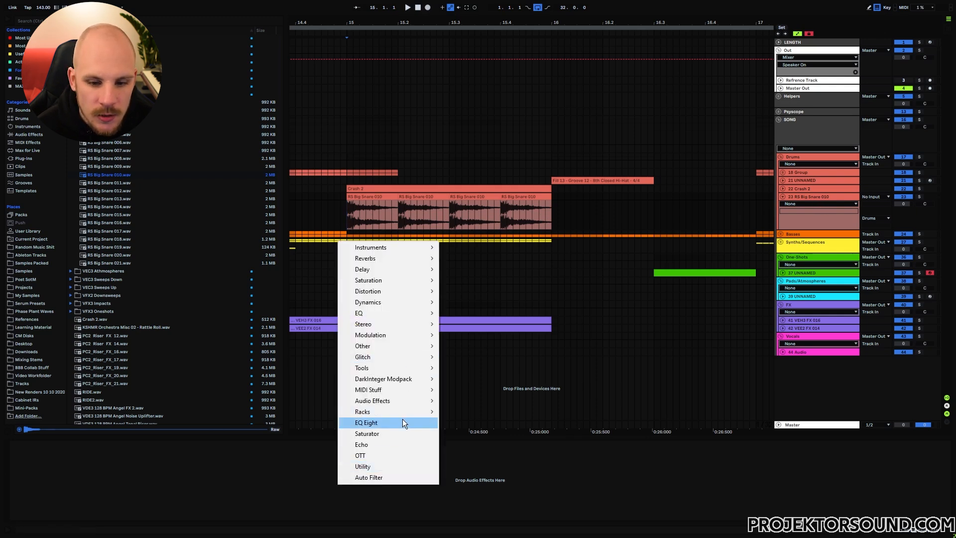
{"action": "mouse_move", "coordinate": [405, 411]}
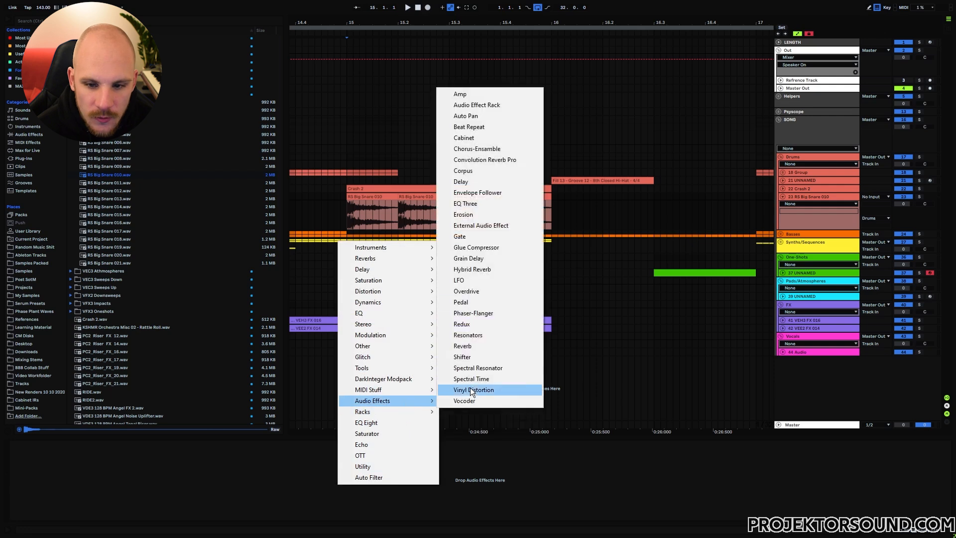
{"action": "left_click", "coordinate": [484, 115]}
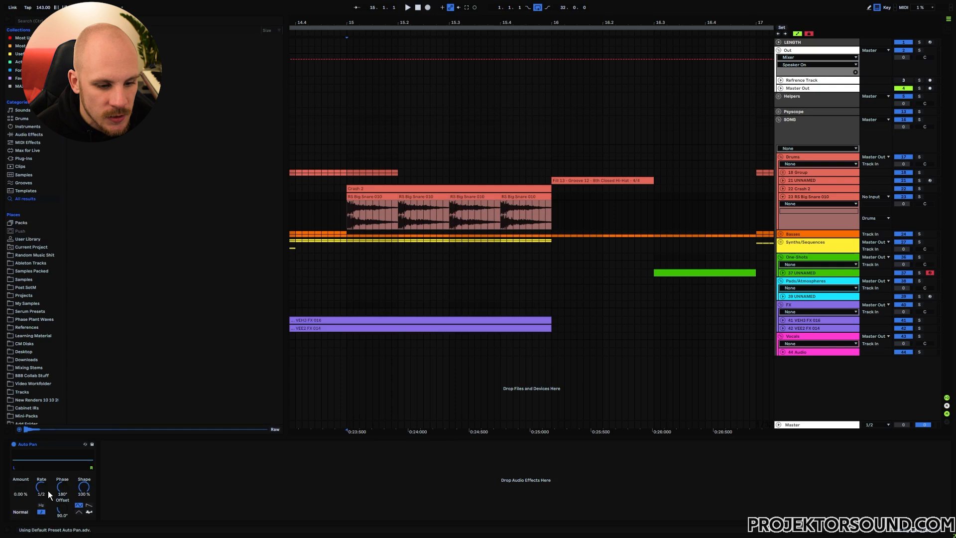
{"action": "left_click_drag", "start_coordinate": [27, 496], "coordinate": [28, 476]}
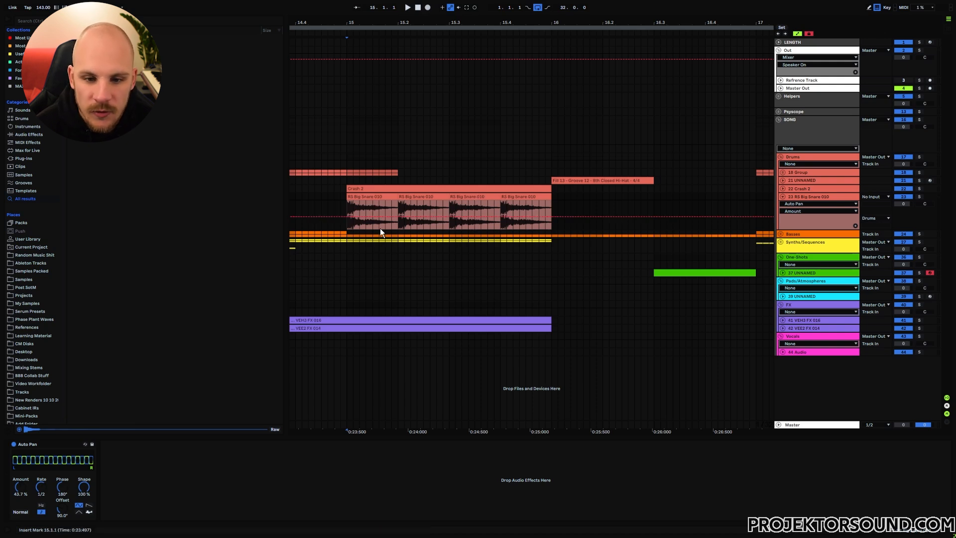
- Solo the snare track and automate the Auto Pan amount from 0% at bar 15 to about 82.5% at bar 16, checking by playback
{"action": "left_click_drag", "start_coordinate": [346, 217], "coordinate": [346, 213]}
{"action": "left_click", "coordinate": [919, 197]}
{"action": "key", "text": "space"}
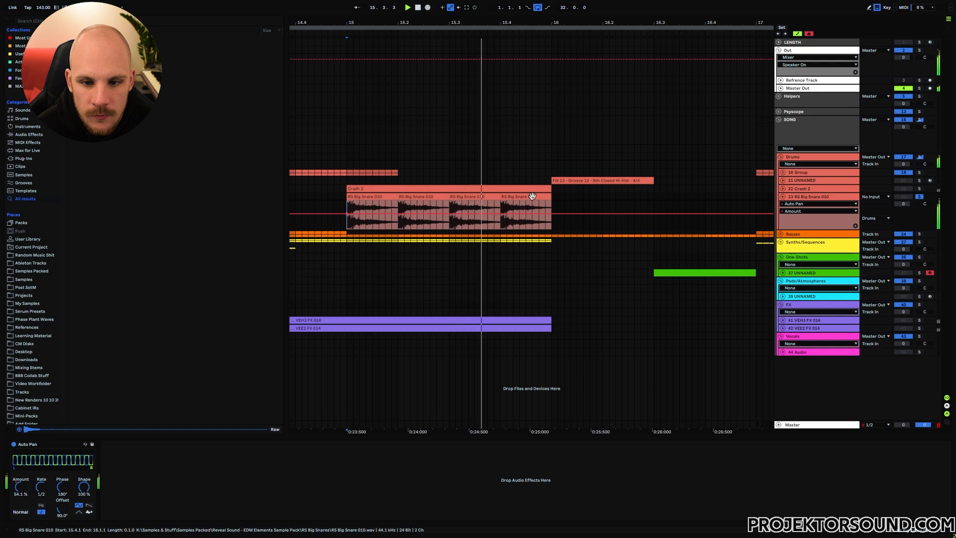
{"action": "left_click_drag", "start_coordinate": [553, 218], "coordinate": [553, 210]}
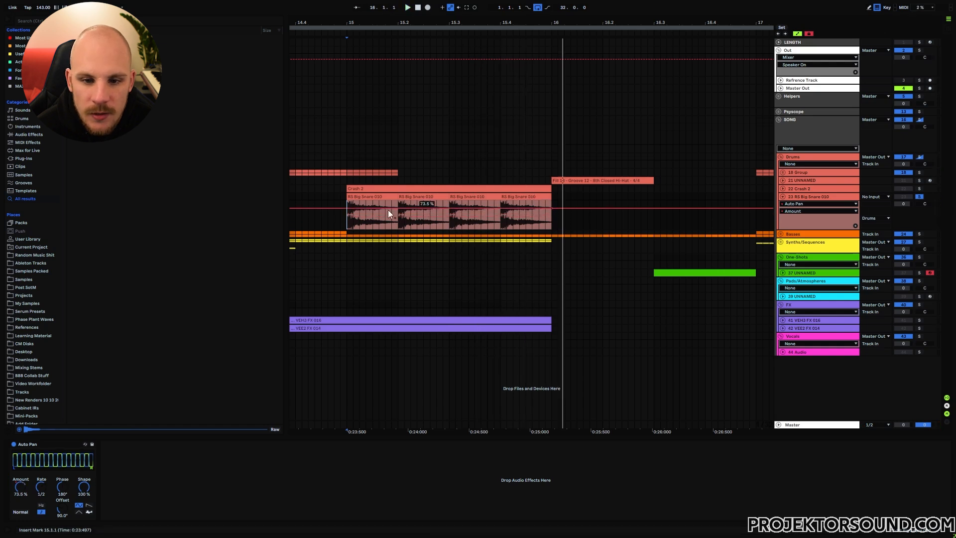
{"action": "left_click_drag", "start_coordinate": [347, 208], "coordinate": [346, 230]}
{"action": "key", "text": "space"}
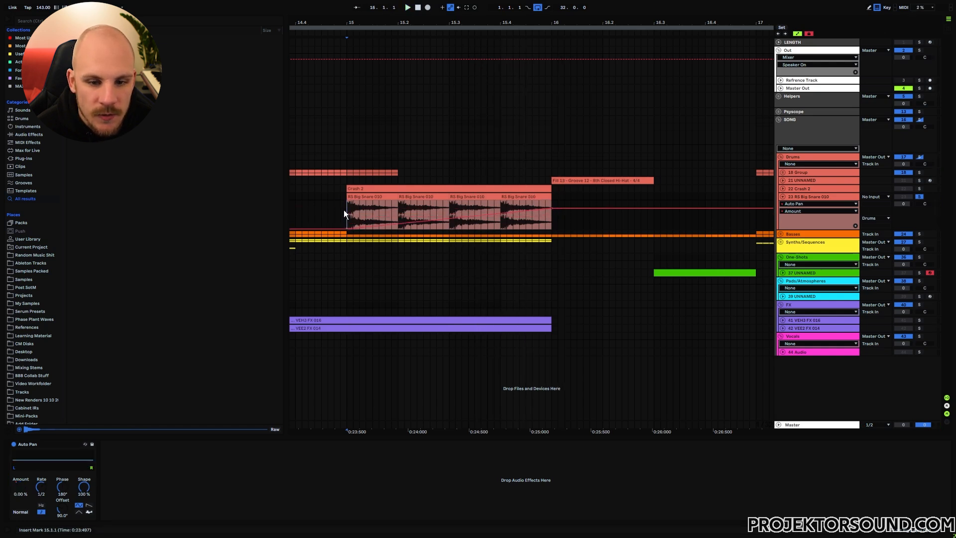
{"action": "left_click_drag", "start_coordinate": [564, 208], "coordinate": [565, 205]}
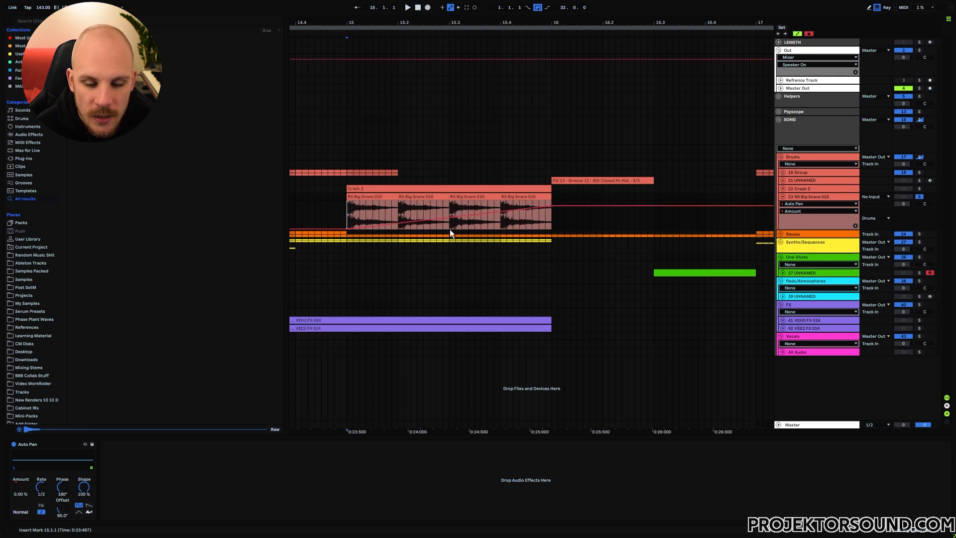
{"action": "key", "text": "space"}
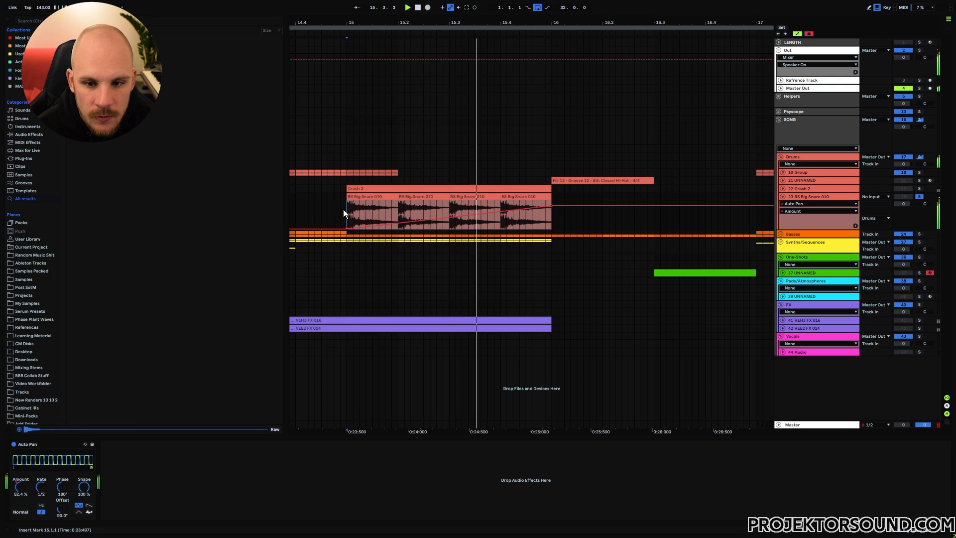
{"action": "key", "text": "space"}
- Add an EQ Eight after the Auto Pan with a low cut at 109 Hz and a high cut at about 3.13 kHz
{"action": "right_click", "coordinate": [303, 220]}
{"action": "left_click", "coordinate": [341, 405]}
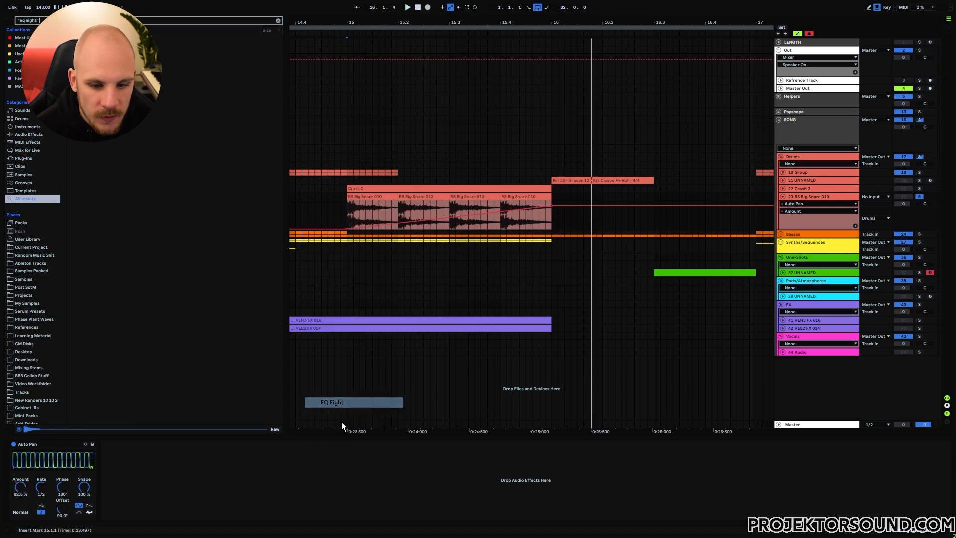
{"action": "left_click", "coordinate": [131, 517]}
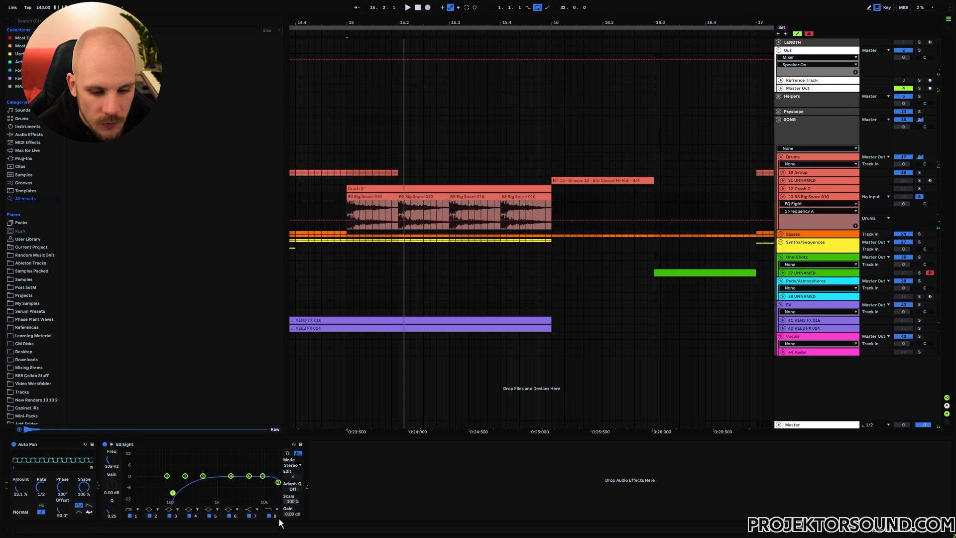
{"action": "left_click_drag", "start_coordinate": [110, 462], "coordinate": [110, 493]}
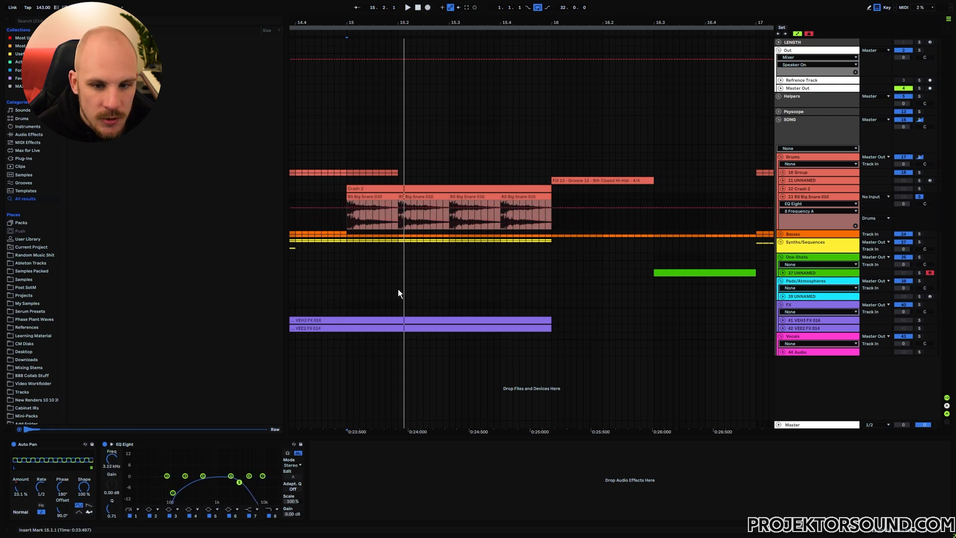
- Automate the EQ Eight high-cut frequency to rise from bar 15 to 22 kHz at bar 16 and play the result
{"action": "left_click", "coordinate": [347, 208]}
{"action": "left_click_drag", "start_coordinate": [551, 208], "coordinate": [551, 201]}
{"action": "key", "text": "space"}
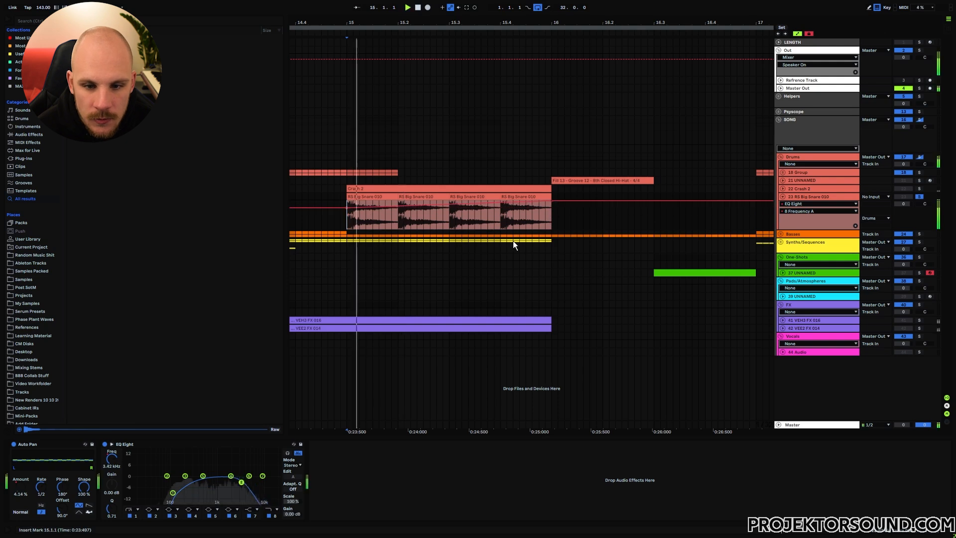
- Unsolo the snare track, balance its volume at -8.2 dB against the full mix and fold the track
{"action": "left_click_drag", "start_coordinate": [908, 204], "coordinate": [908, 217]}
{"action": "left_click", "coordinate": [920, 197]}
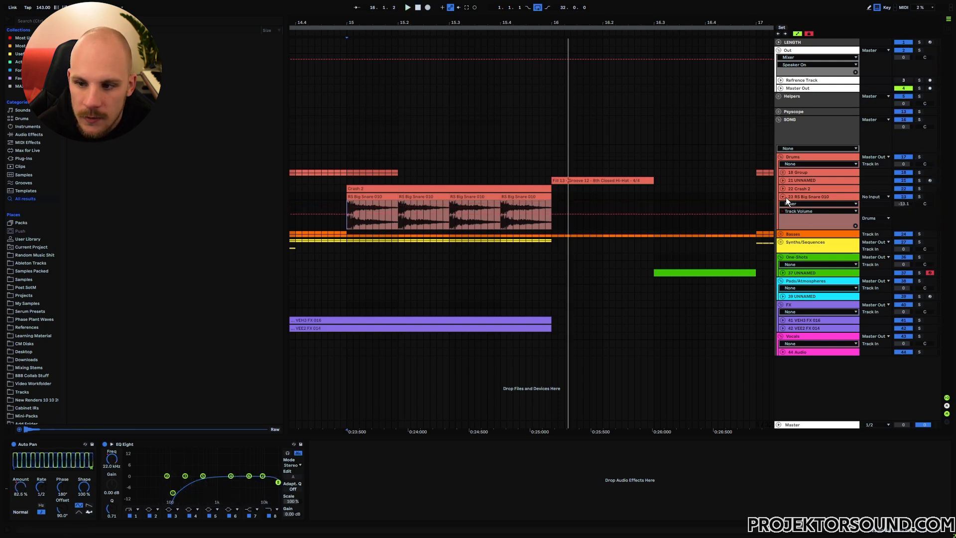
{"action": "key", "text": "space"}
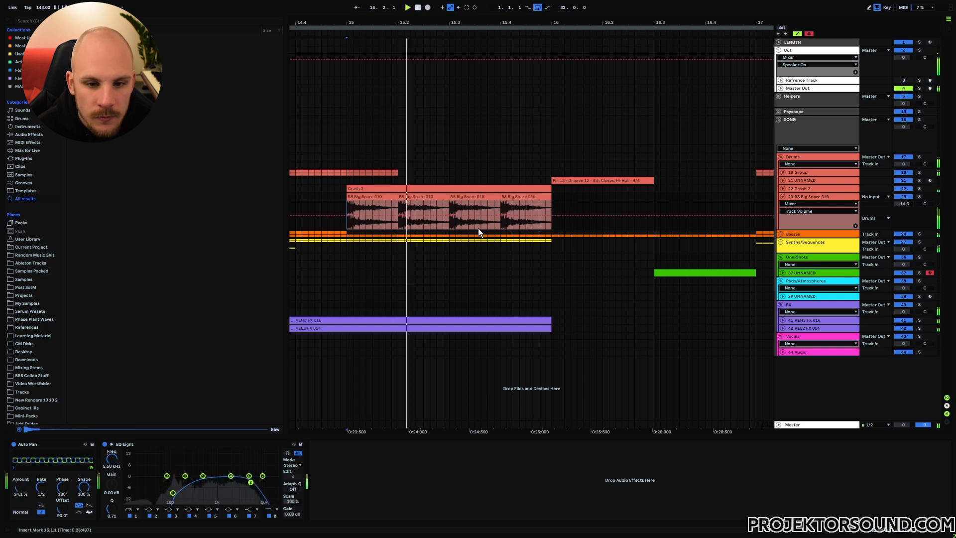
{"action": "left_click_drag", "start_coordinate": [907, 207], "coordinate": [907, 204]}
{"action": "key", "text": "space"}
{"action": "key", "text": "space"}
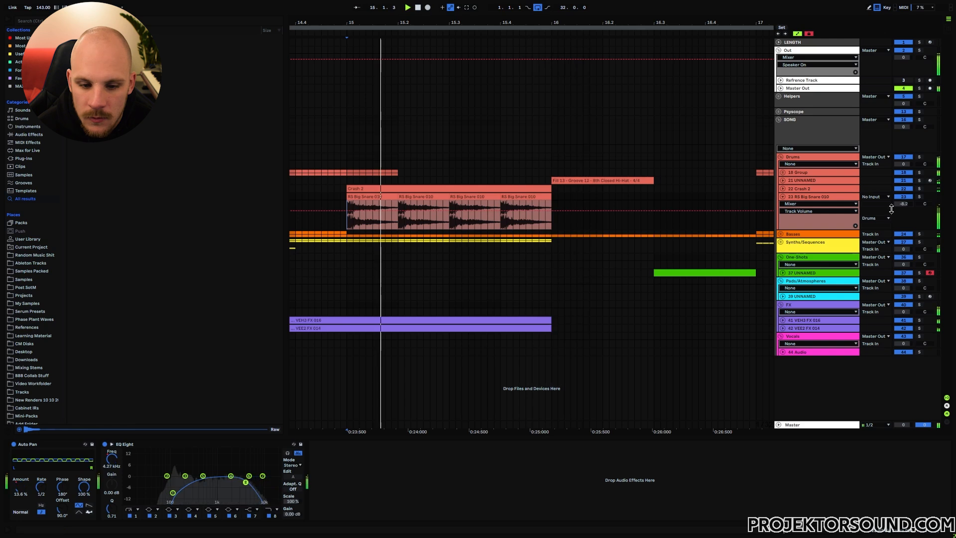
{"action": "left_click", "coordinate": [783, 196]}
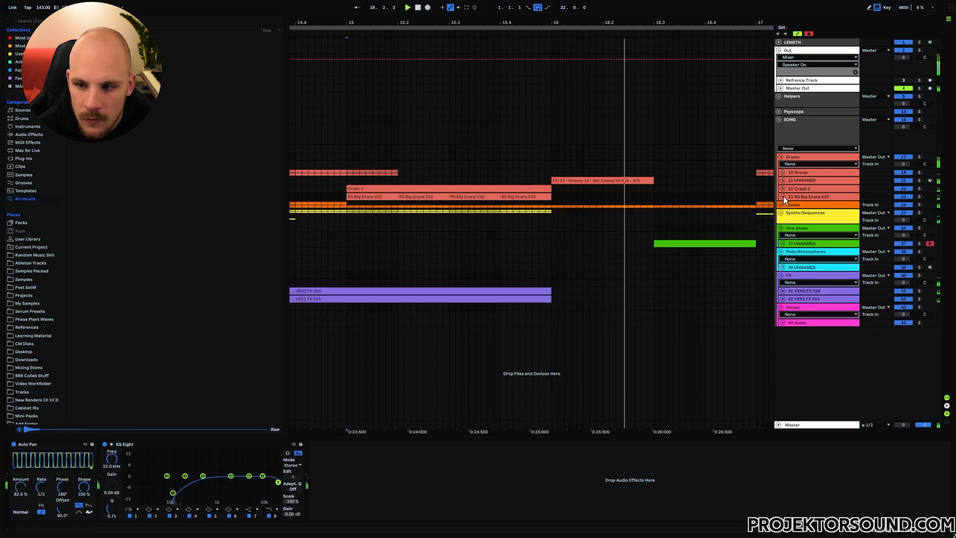
- Duplicate the last snare hit of bar 15 onto the first beat of bar 16 and play from bar 15
{"action": "left_click", "coordinate": [783, 197]}
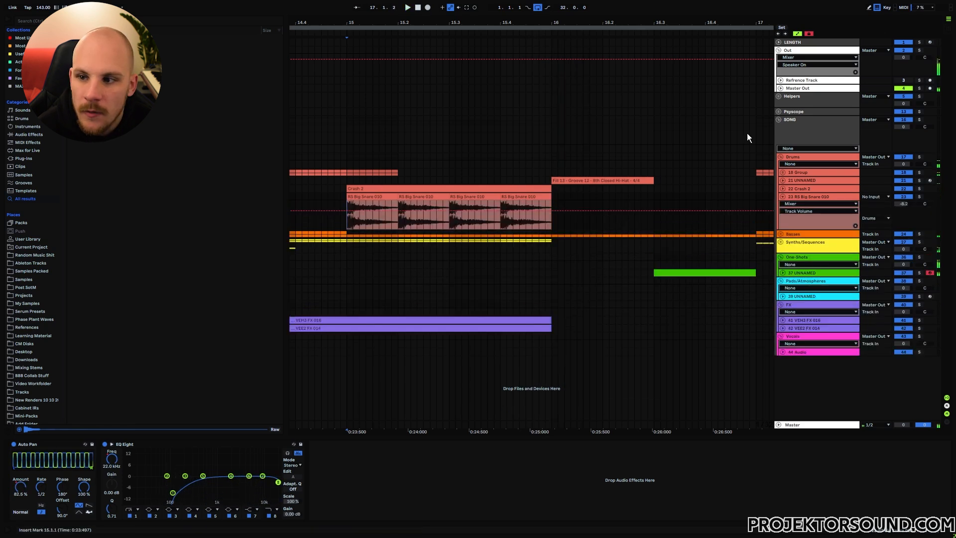
{"action": "left_click", "coordinate": [527, 197]}
{"action": "key", "text": "ctrl+d"}
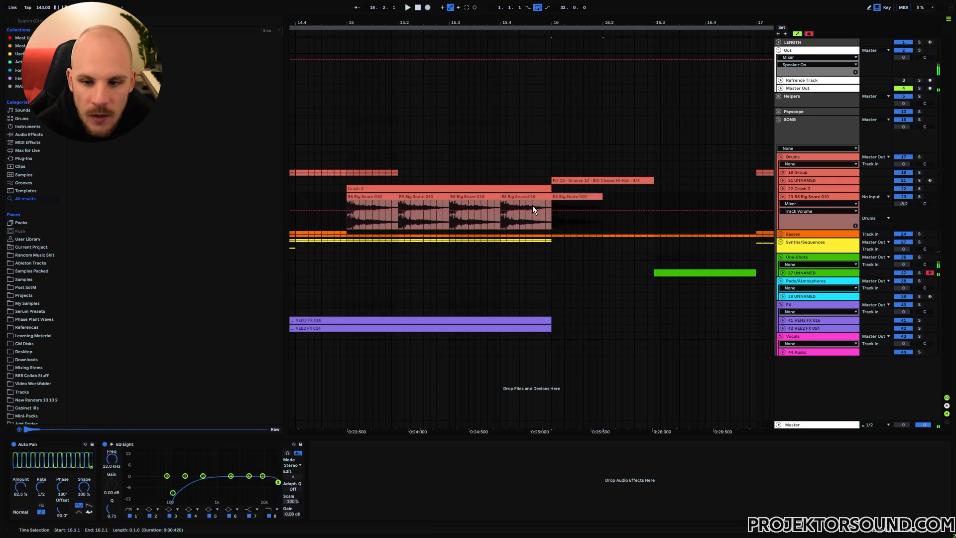
{"action": "left_click", "coordinate": [346, 222]}
{"action": "key", "text": "space"}
{"action": "left_click", "coordinate": [783, 196]}
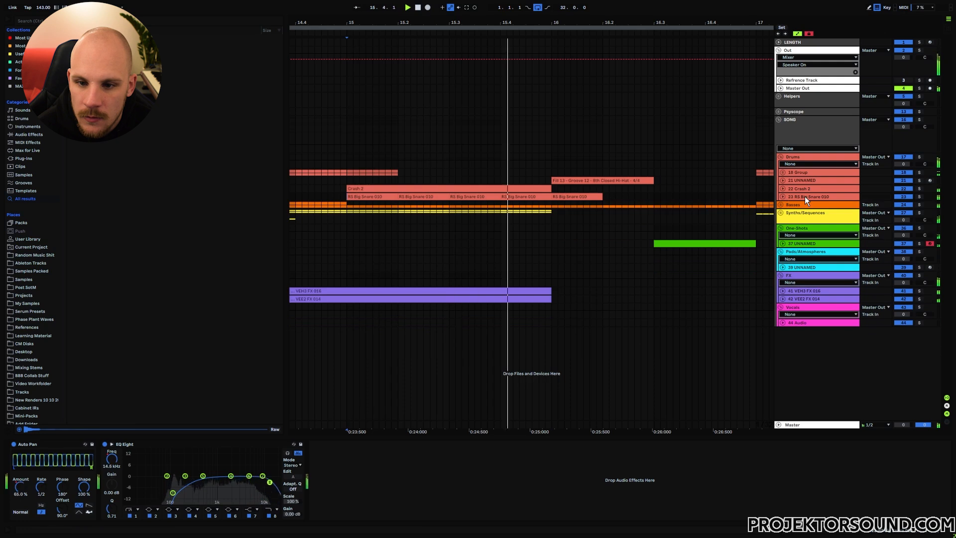
{"action": "left_click_drag", "start_coordinate": [595, 21], "coordinate": [479, 23]}
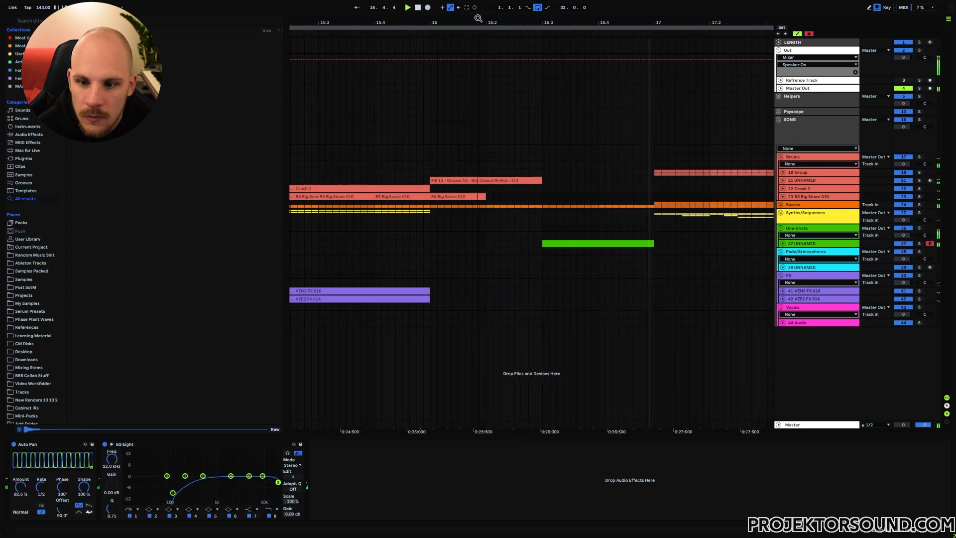
- Drop the snare's Auto Pan amount automation to 0% at bar 16, play from bar 15 and fold the track
{"action": "left_click", "coordinate": [783, 197]}
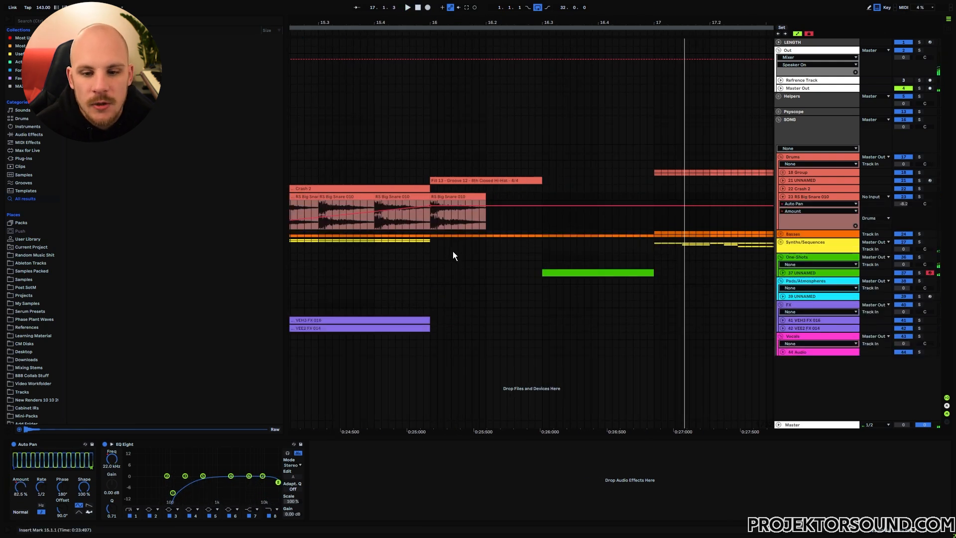
{"action": "left_click_drag", "start_coordinate": [429, 205], "coordinate": [430, 229]}
{"action": "left_click_drag", "start_coordinate": [443, 22], "coordinate": [482, 21]}
{"action": "left_click", "coordinate": [321, 211]}
{"action": "key", "text": "space"}
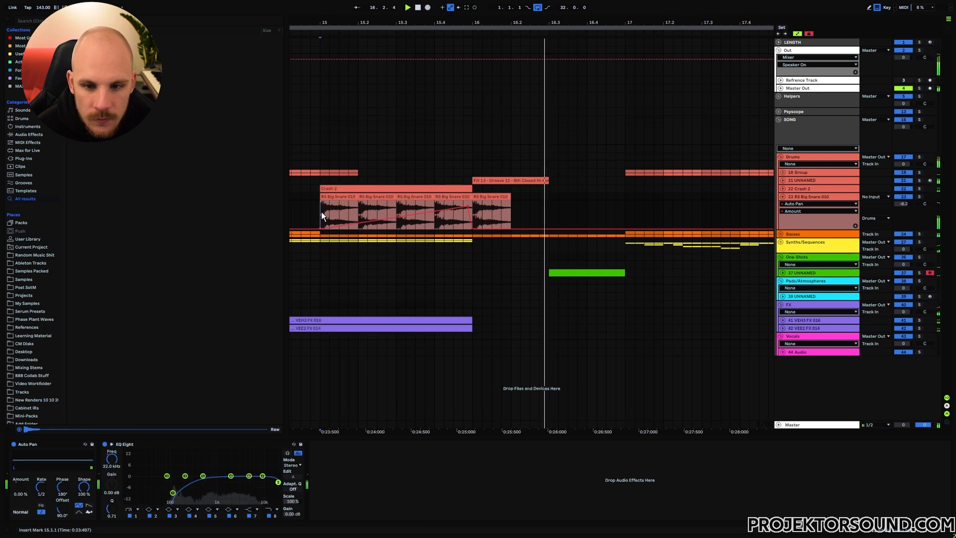
{"action": "left_click", "coordinate": [784, 196]}
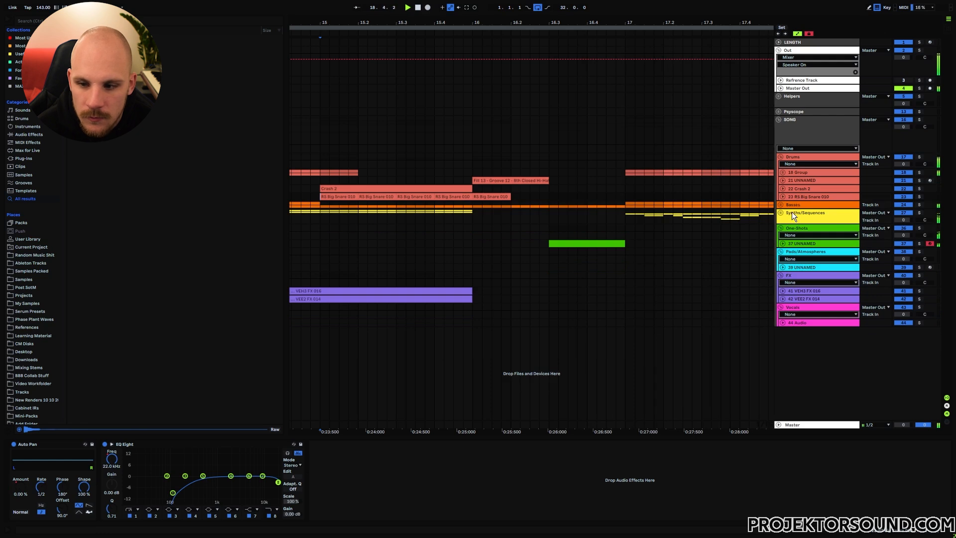
- Unfold the one-shot track and insert an Auto Filter between Omnisphere and EchoBoyJr
{"action": "left_click", "coordinate": [793, 243]}
{"action": "right_click", "coordinate": [325, 479]}
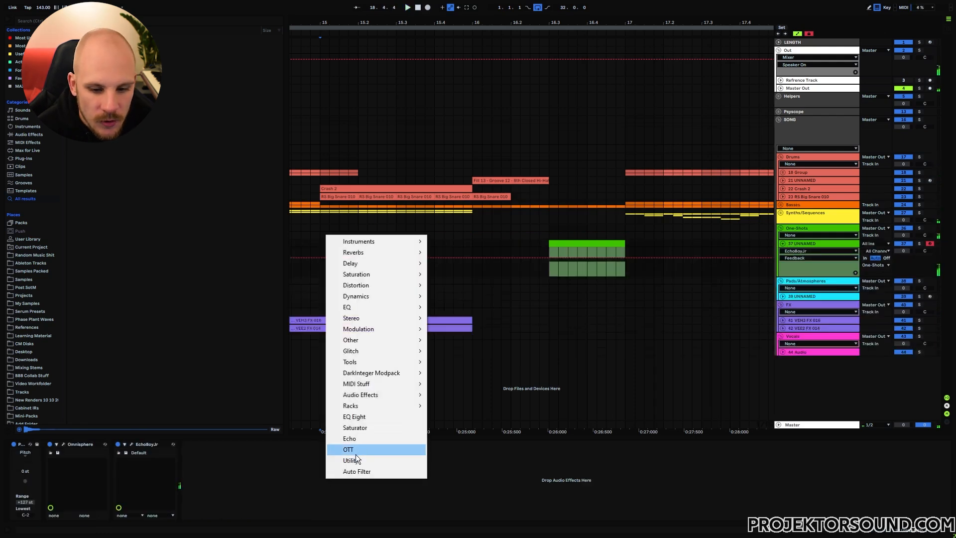
{"action": "left_click", "coordinate": [357, 471]}
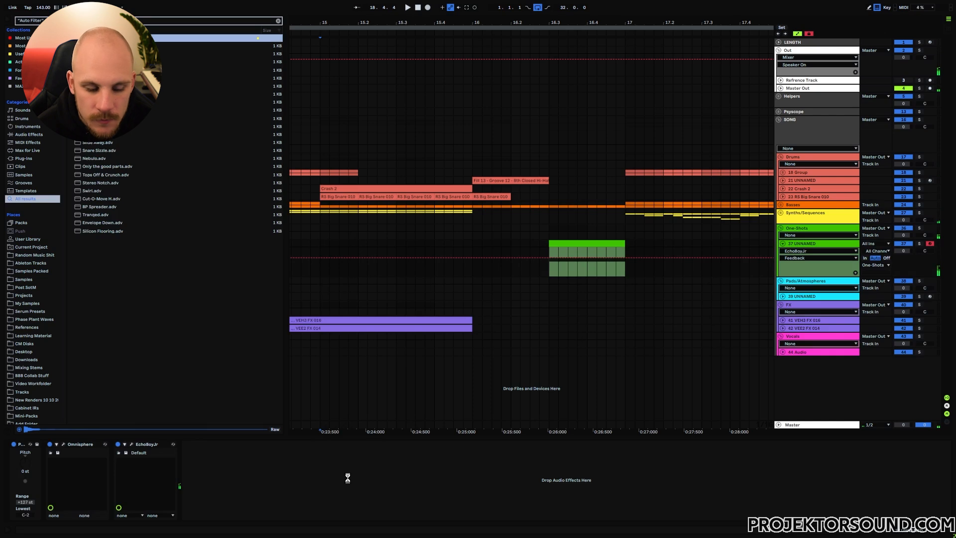
{"action": "left_click_drag", "start_coordinate": [234, 447], "coordinate": [128, 467]}
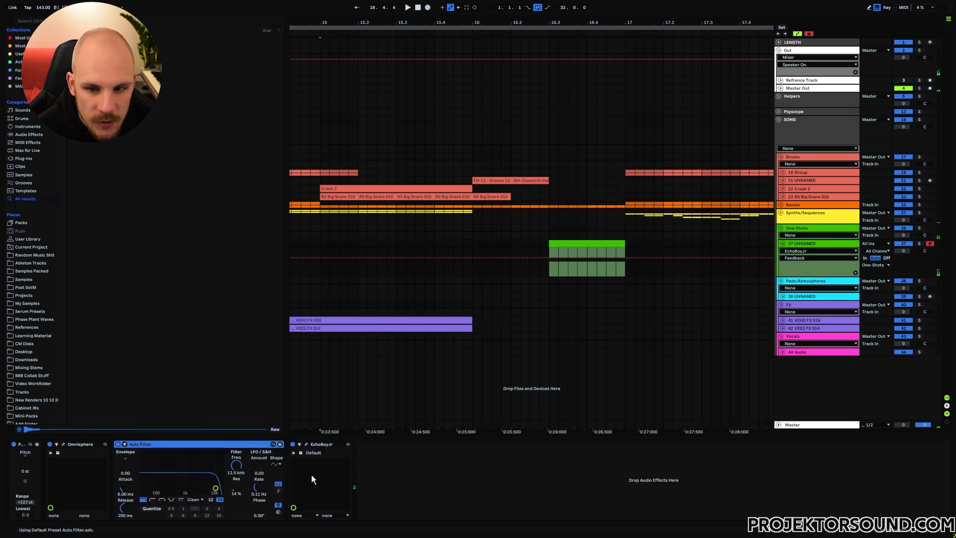
- Set the Auto Filter to OSR with 44% resonance and 3.05 dB drive, automate its frequency upward from 16.3 to 17, and play from bar 16
{"action": "left_click_drag", "start_coordinate": [215, 490], "coordinate": [194, 478]}
{"action": "left_click", "coordinate": [196, 500]}
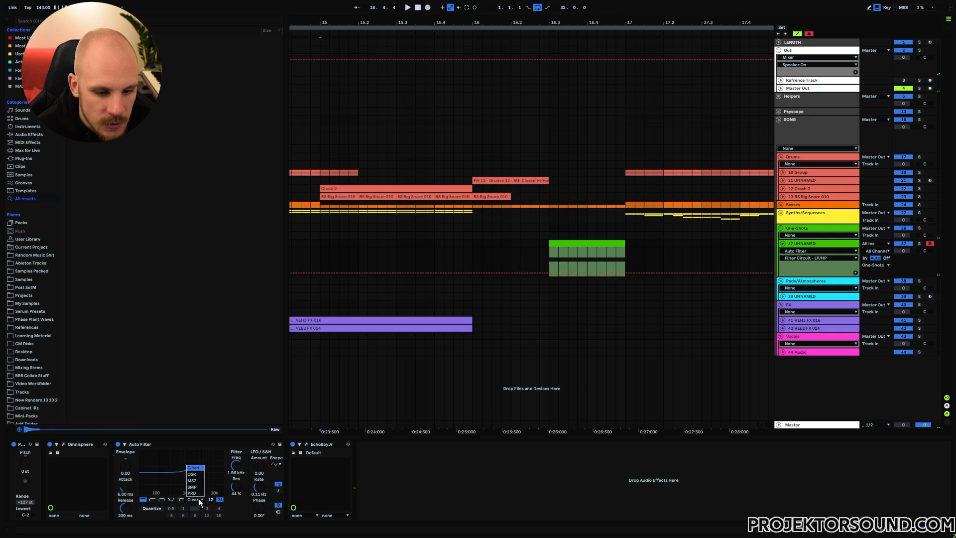
{"action": "left_click", "coordinate": [195, 475]}
{"action": "left_click_drag", "start_coordinate": [236, 507], "coordinate": [236, 505]}
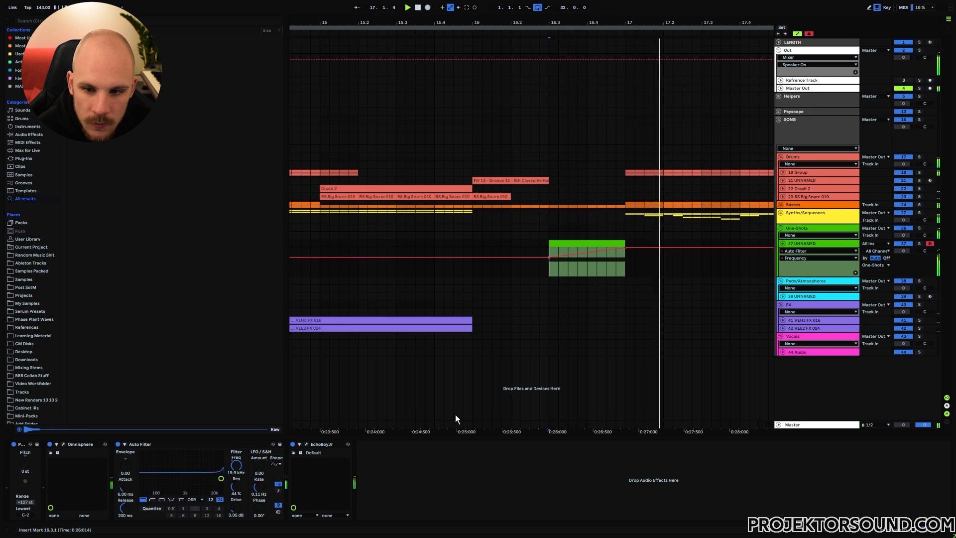
{"action": "left_click", "coordinate": [476, 242]}
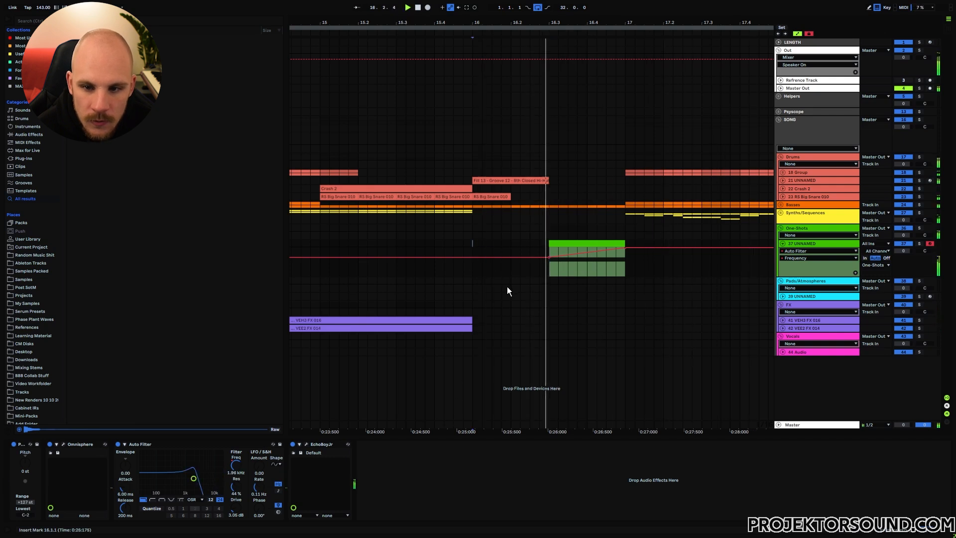
{"action": "left_click", "coordinate": [783, 244]}
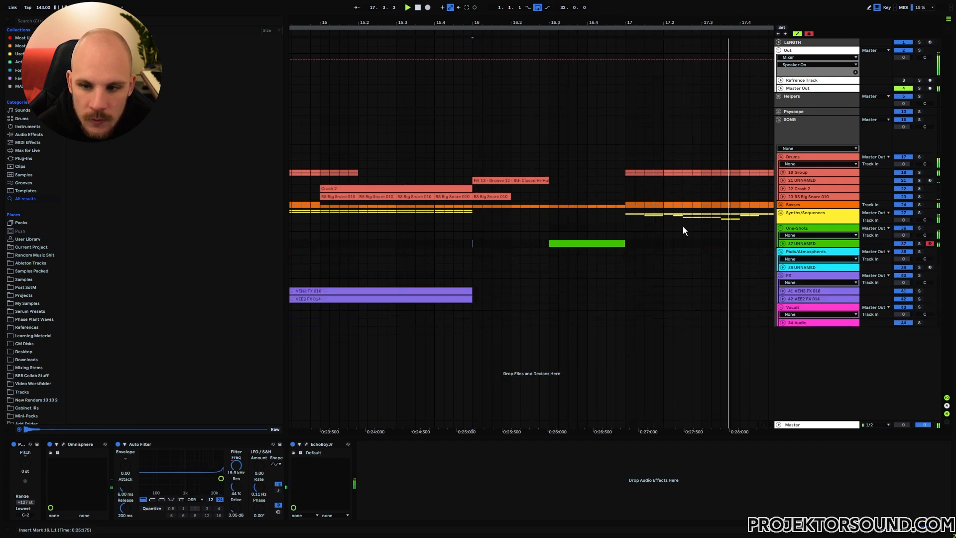
- Insert an audio track below the VEE2 FX 014 track and place PC2_Riser_FX_17.wav on it at 16.3
{"action": "left_click_drag", "start_coordinate": [526, 22], "coordinate": [417, 5]}
{"action": "left_click_drag", "start_coordinate": [403, 189], "coordinate": [450, 190]}
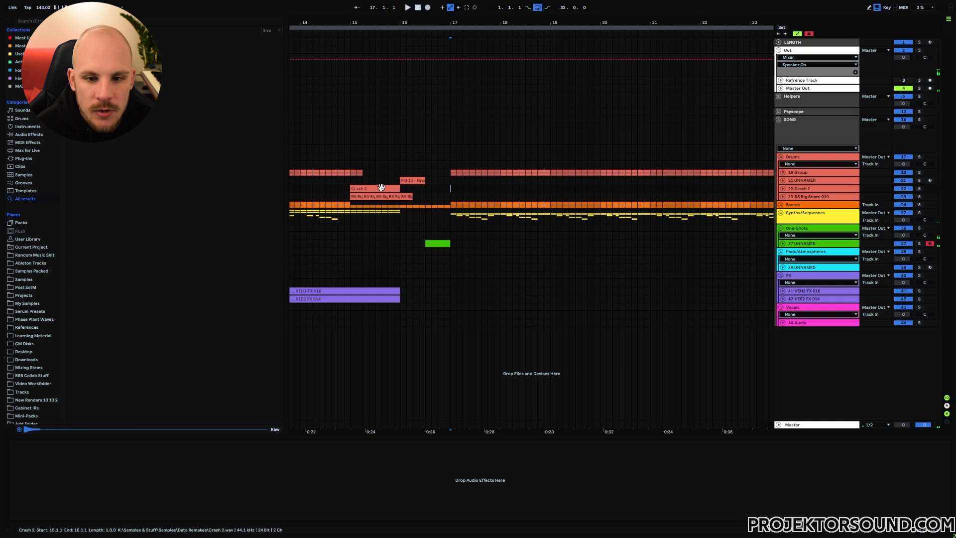
{"action": "left_click_drag", "start_coordinate": [429, 190], "coordinate": [450, 190]}
{"action": "left_click", "coordinate": [802, 298]}
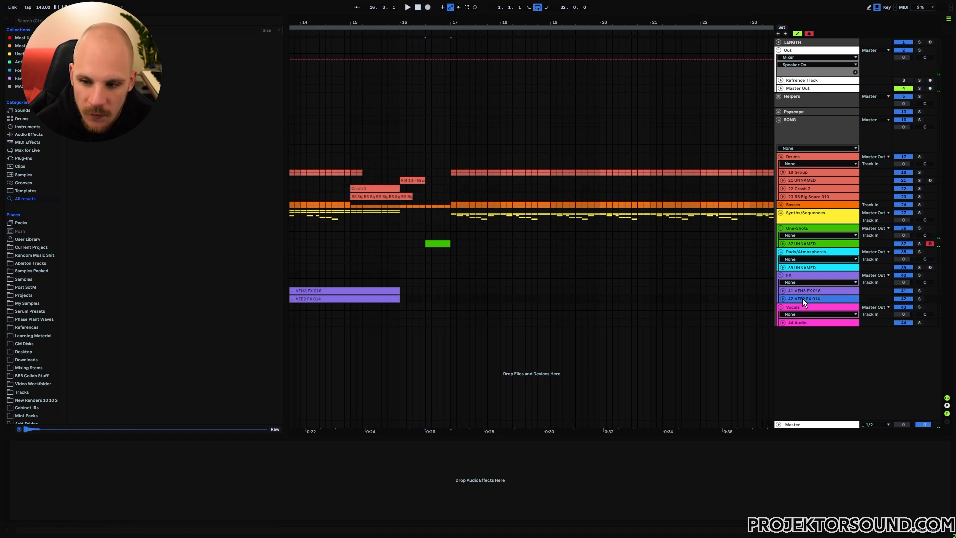
{"action": "key", "text": "ctrl+t"}
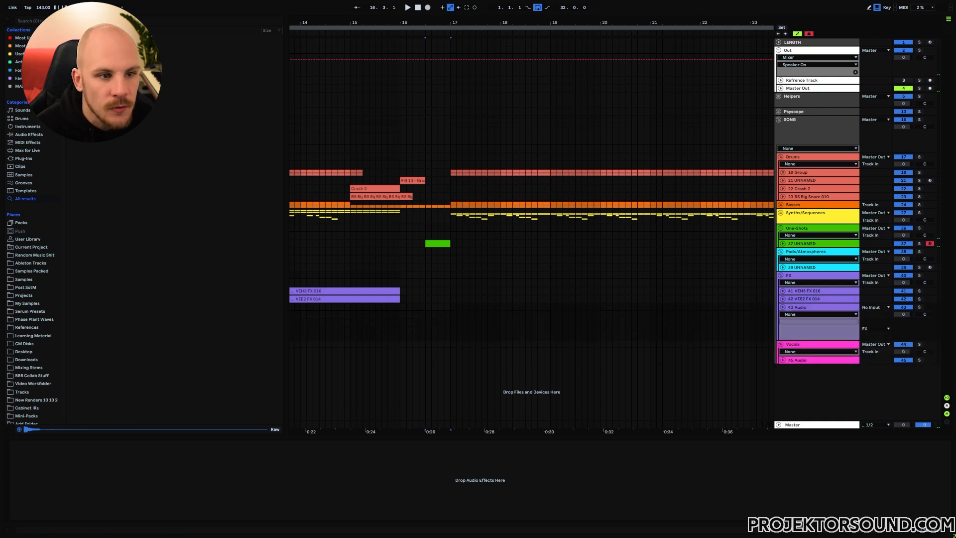
{"action": "left_click", "coordinate": [19, 70]}
{"action": "left_click", "coordinate": [106, 191]}
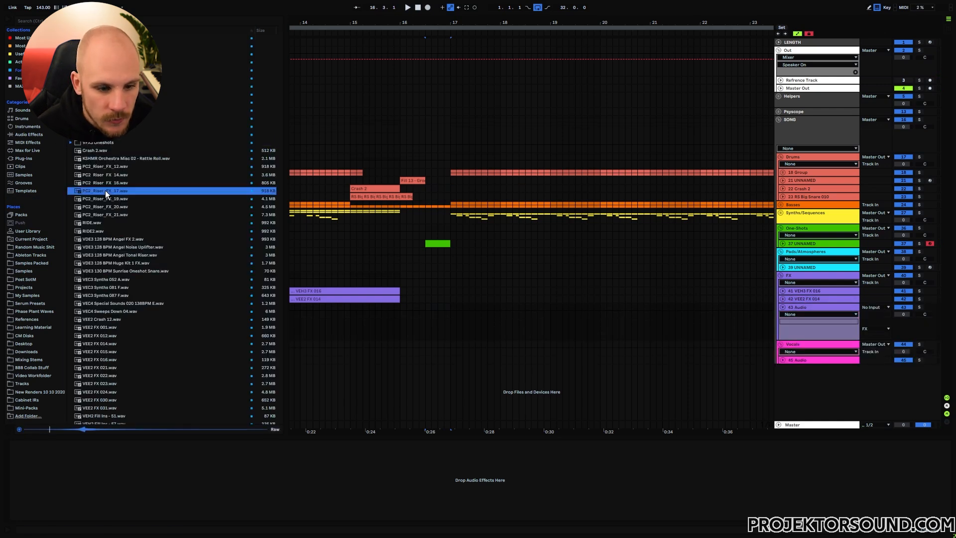
{"action": "left_click_drag", "start_coordinate": [105, 190], "coordinate": [426, 327]}
{"action": "left_click", "coordinate": [444, 327]}
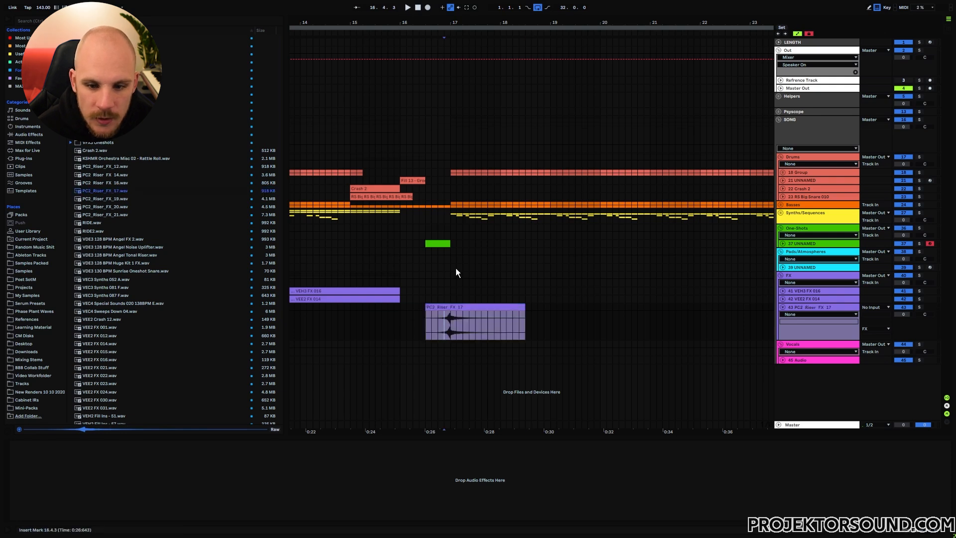
- Lower the riser track's volume to -11.5 dB
{"action": "left_click", "coordinate": [431, 327]}
{"action": "left_click_drag", "start_coordinate": [904, 314], "coordinate": [904, 329]}
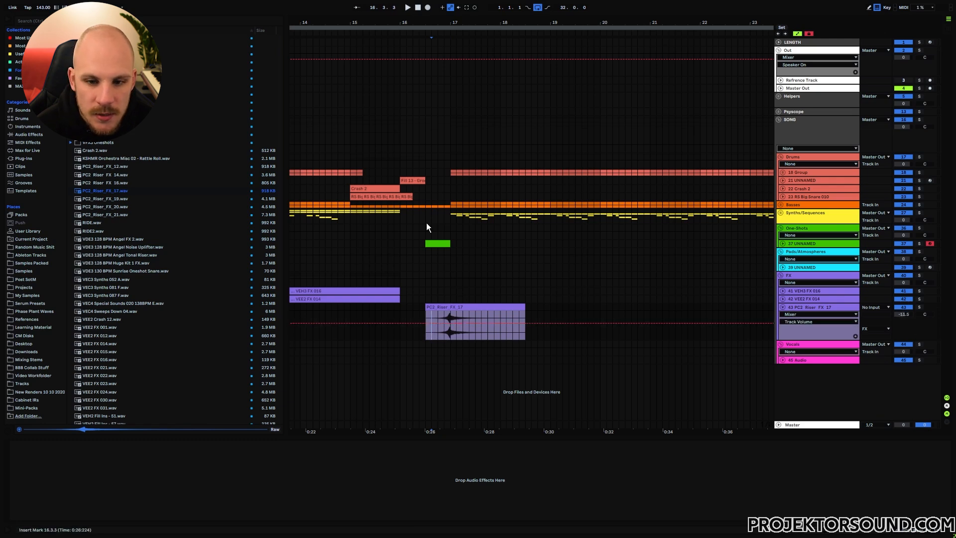
{"action": "left_click_drag", "start_coordinate": [426, 213], "coordinate": [449, 217]}
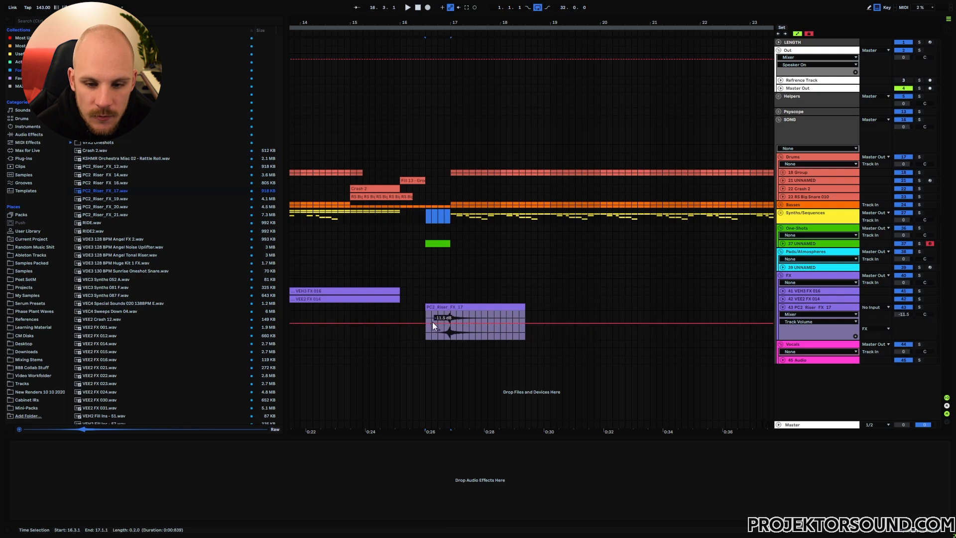
{"action": "left_click", "coordinate": [427, 313]}
{"action": "mouse_move", "coordinate": [427, 218]}
{"action": "left_mouse_down"}
{"action": "mouse_move", "coordinate": [448, 232]}
{"action": "mouse_move", "coordinate": [455, 217]}
{"action": "left_mouse_up"}
{"action": "left_click", "coordinate": [438, 215]}
{"action": "left_click", "coordinate": [503, 219]}
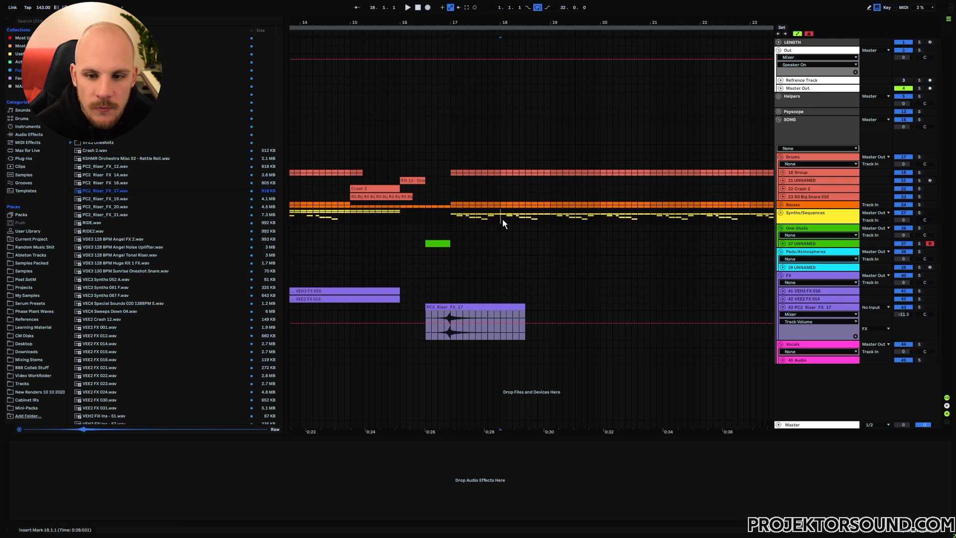
- Play the transition from bar 16 while lowering the riser track's volume further
{"action": "left_click", "coordinate": [408, 216]}
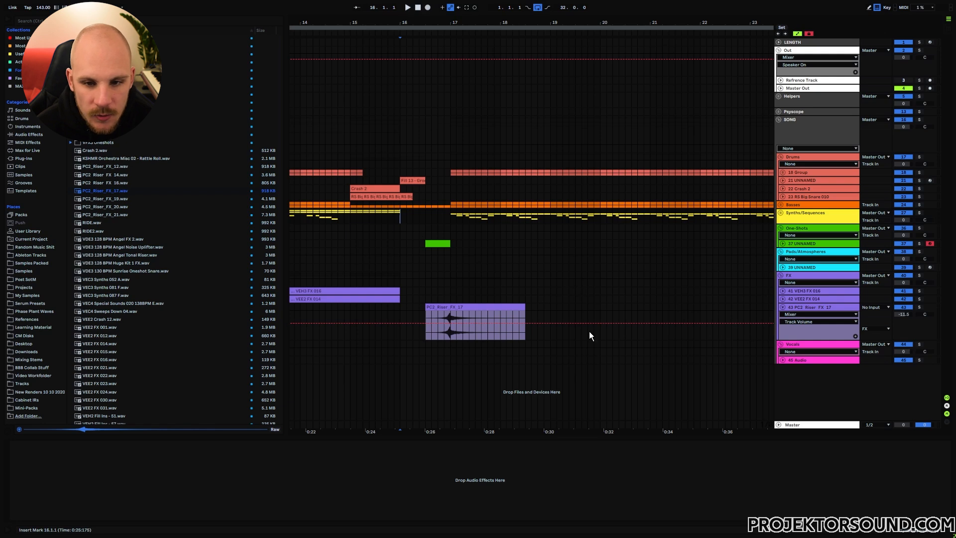
{"action": "key", "text": "space"}
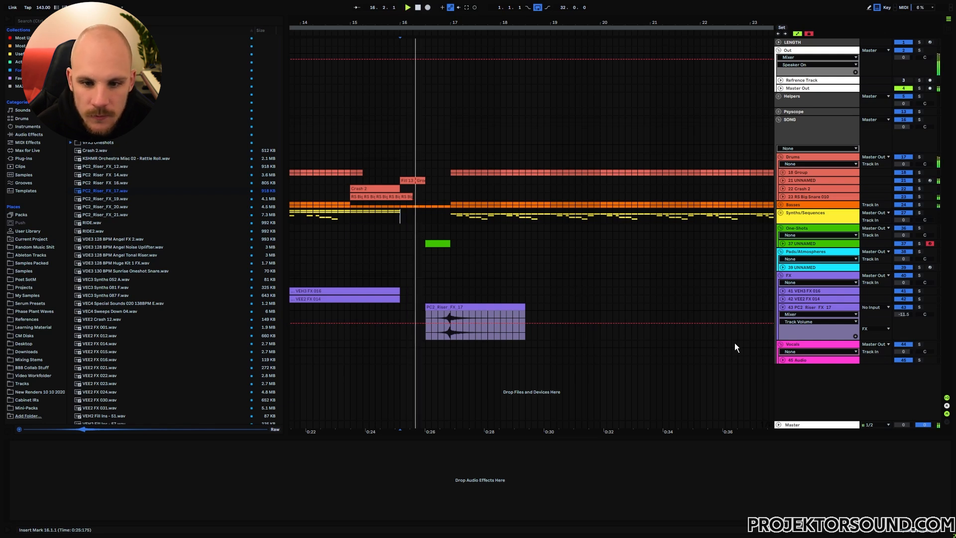
{"action": "left_click_drag", "start_coordinate": [906, 314], "coordinate": [906, 327]}
{"action": "key", "text": "space"}
- Insert an audio track below the riser, place VFX2 Downsweeps 24.wav at bar 17 and play from bar 13
{"action": "left_click", "coordinate": [807, 307]}
{"action": "key", "text": "ctrl+t"}
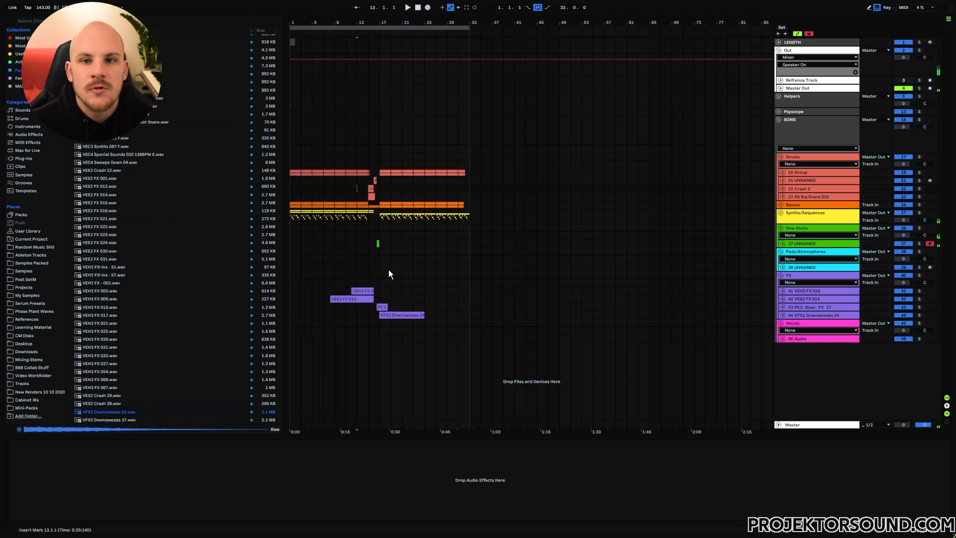
{"action": "key", "text": "space"}
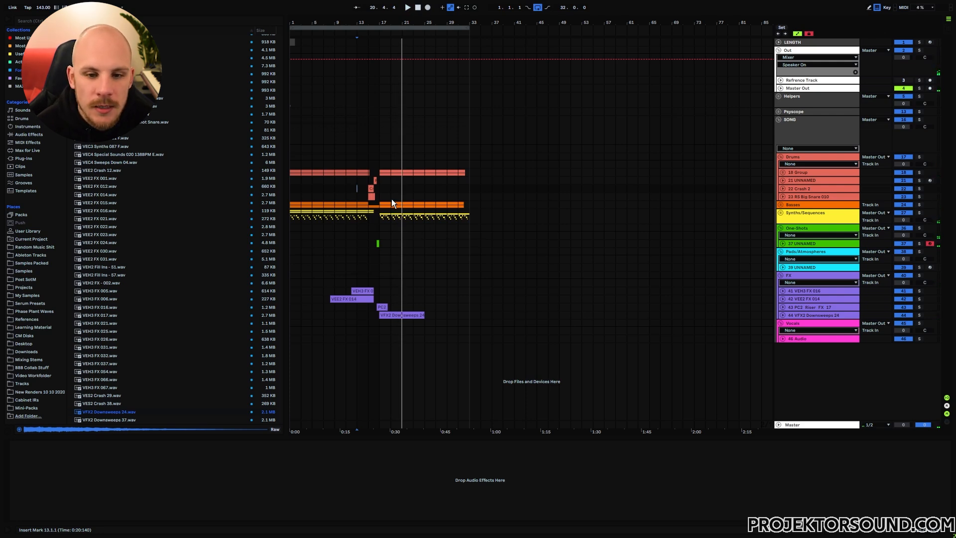
{"action": "left_click_drag", "start_coordinate": [381, 181], "coordinate": [450, 199]}
{"action": "left_click", "coordinate": [457, 198]}
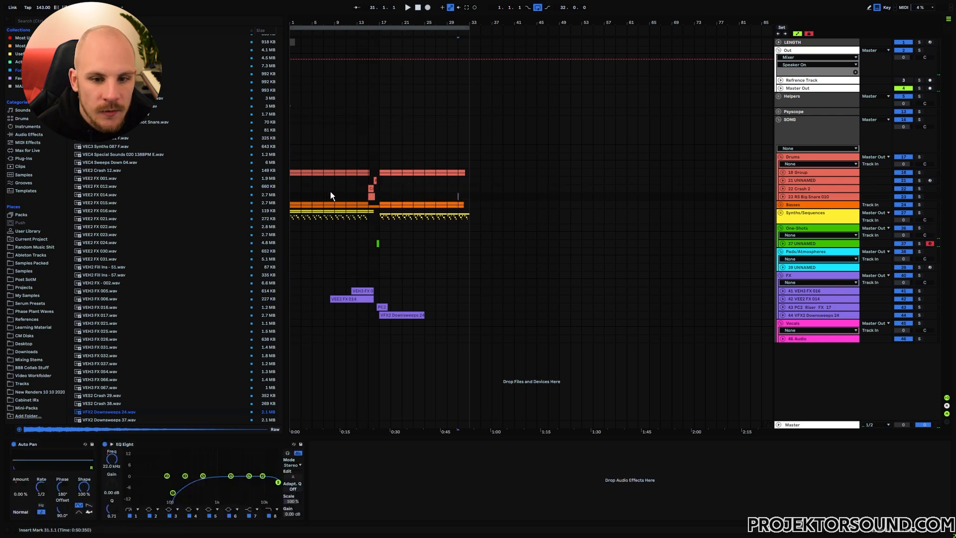
{"action": "left_click_drag", "start_coordinate": [335, 188], "coordinate": [367, 218]}
{"action": "left_click", "coordinate": [343, 214]}
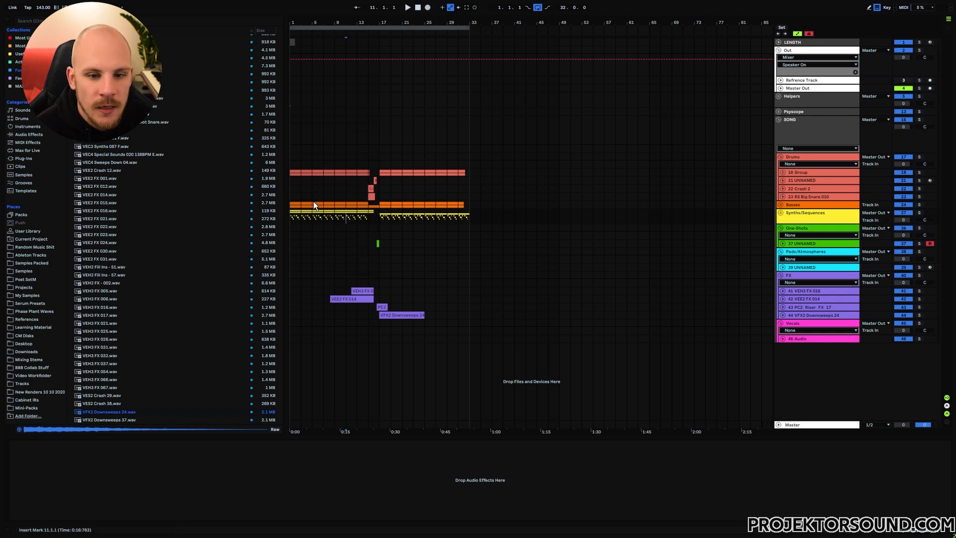
- Move all the song material of bars 1 to 33 so that it starts at bar 49
{"action": "left_click_drag", "start_coordinate": [468, 177], "coordinate": [283, 340]}
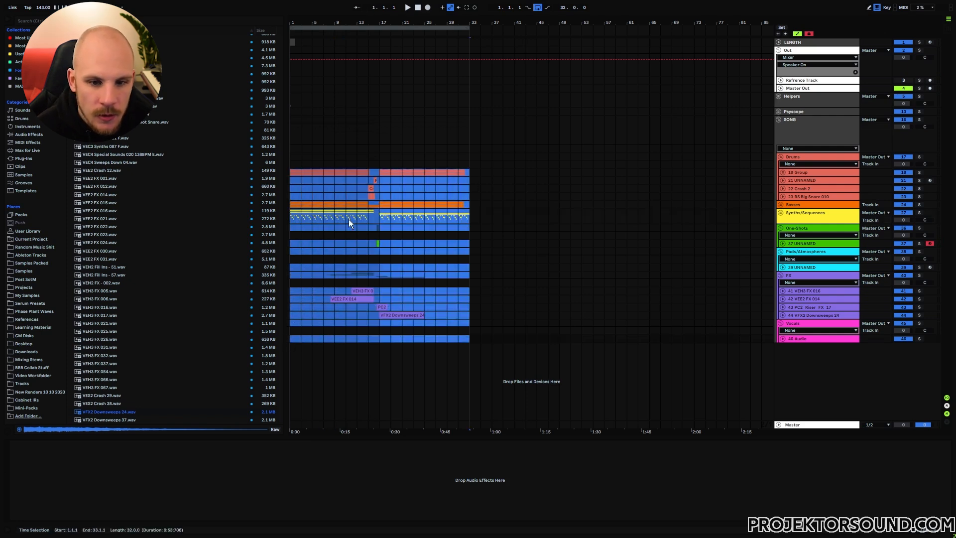
{"action": "left_click_drag", "start_coordinate": [351, 307], "coordinate": [620, 298]}
{"action": "left_click", "coordinate": [572, 322]}
- Copy the drums and basses of bars 49 to 57 and paste them twice in a row from bar 33
{"action": "left_click_drag", "start_coordinate": [559, 171], "coordinate": [602, 203]}
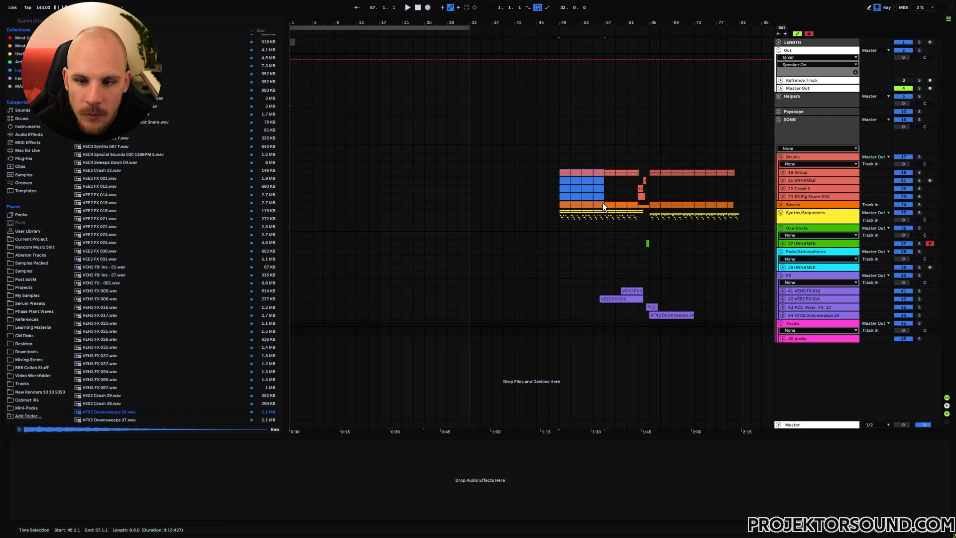
{"action": "key", "text": "ctrl+c"}
{"action": "left_click", "coordinate": [471, 172]}
{"action": "key", "text": "ctrl+v"}
{"action": "key", "text": "ctrl+v"}
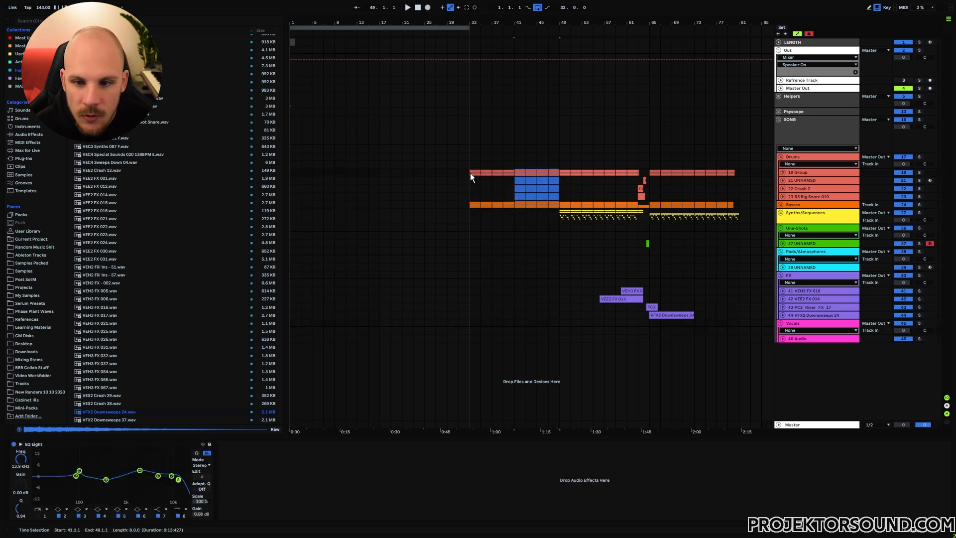
- Copy the drums and basses of bars 33 to 49 and paste them at bar 17
{"action": "left_click", "coordinate": [472, 171], "text": "shift"}
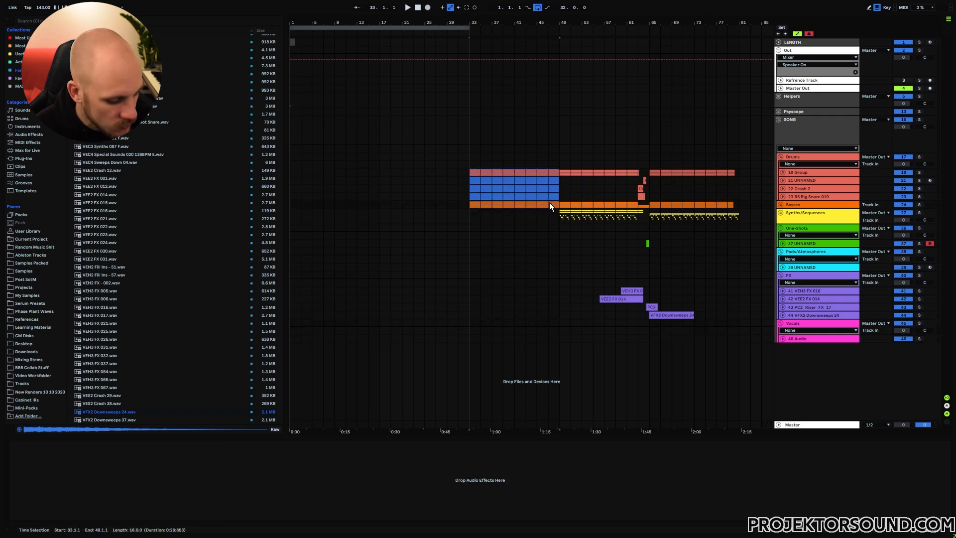
{"action": "key", "text": "ctrl+c"}
{"action": "left_click", "coordinate": [379, 173]}
{"action": "key", "text": "ctrl+v"}
{"action": "left_click", "coordinate": [381, 186]}
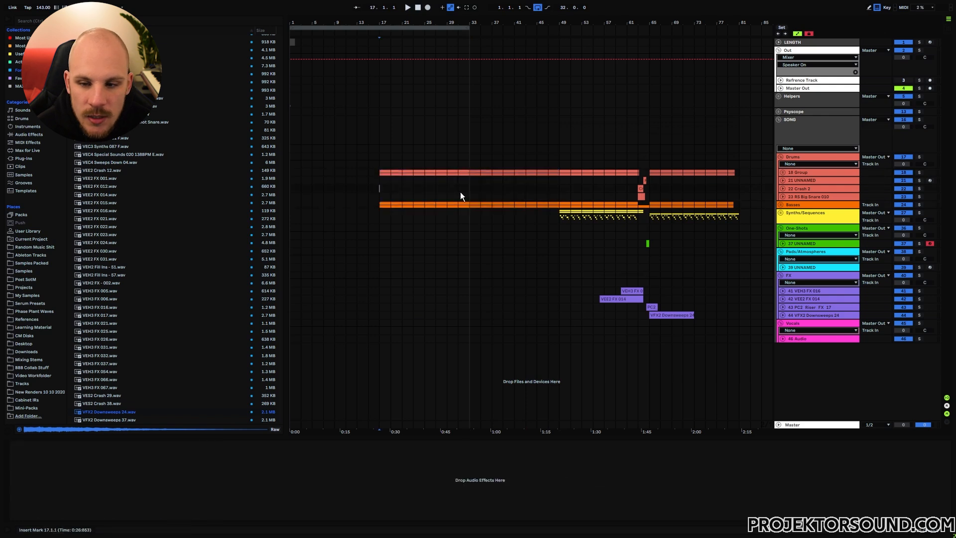
{"action": "left_click_drag", "start_coordinate": [616, 180], "coordinate": [650, 181]}
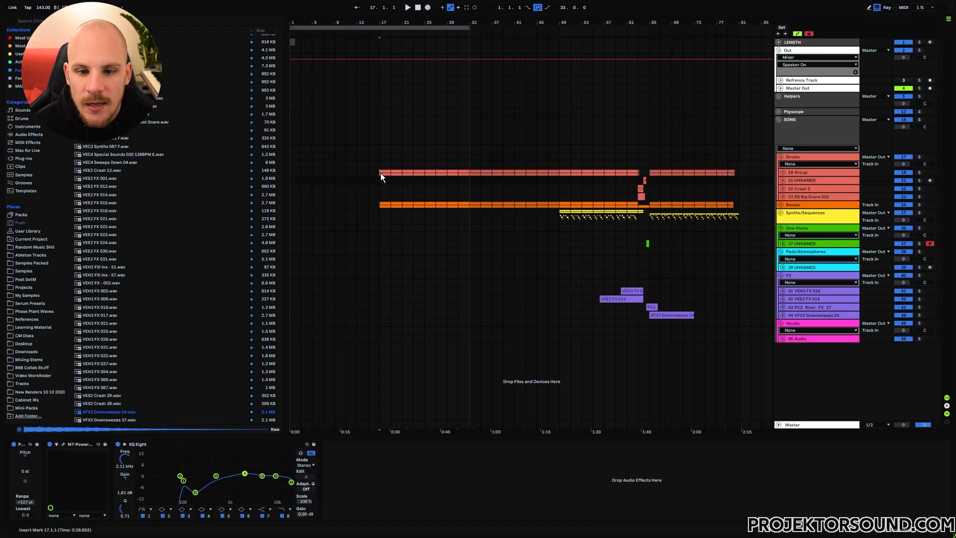
{"action": "left_click_drag", "start_coordinate": [381, 172], "coordinate": [649, 205]}
{"action": "left_click", "coordinate": [649, 205]}
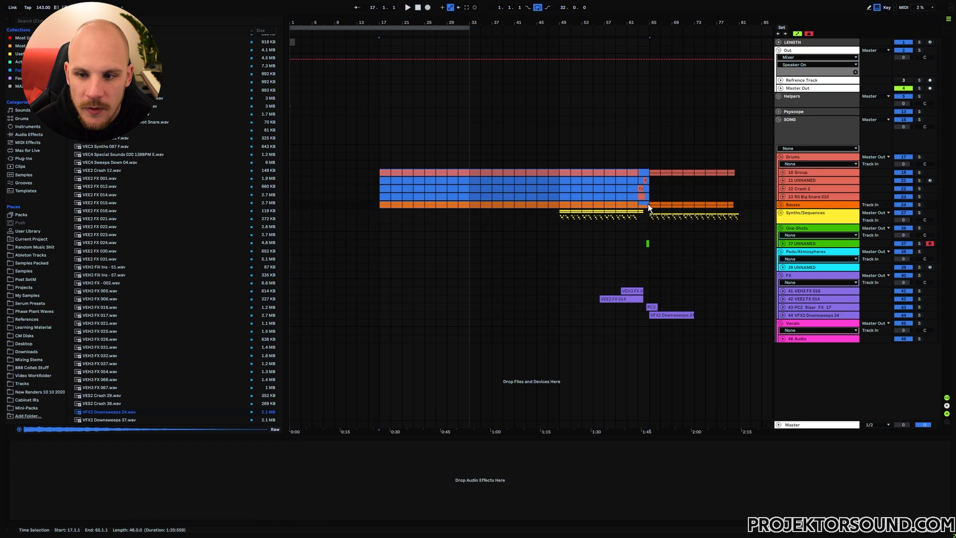
- Delete the drums and basses in bars 48 and 32 to leave one-bar gaps at the section ends
{"action": "left_click_drag", "start_coordinate": [550, 173], "coordinate": [560, 202]}
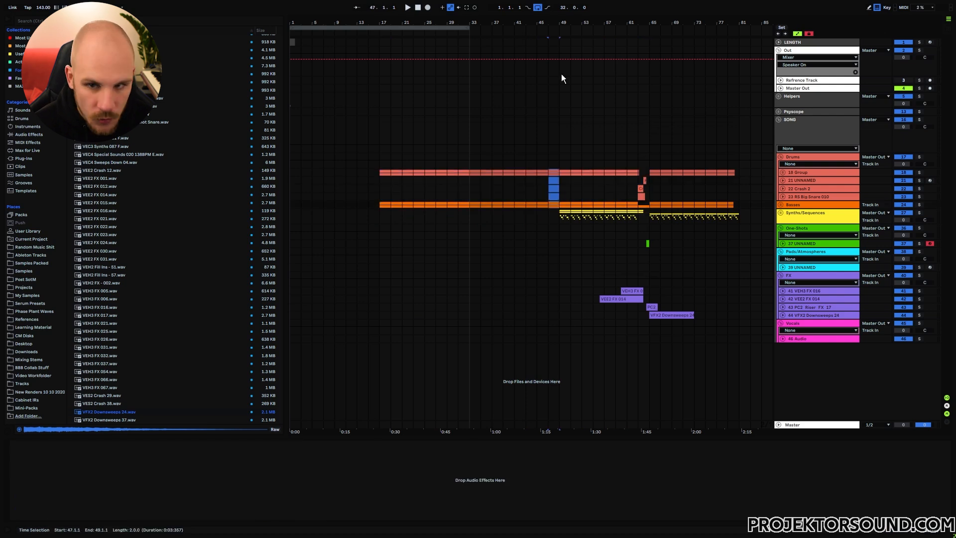
{"action": "left_click_drag", "start_coordinate": [564, 20], "coordinate": [551, 106]}
{"action": "left_click_drag", "start_coordinate": [545, 169], "coordinate": [554, 205]}
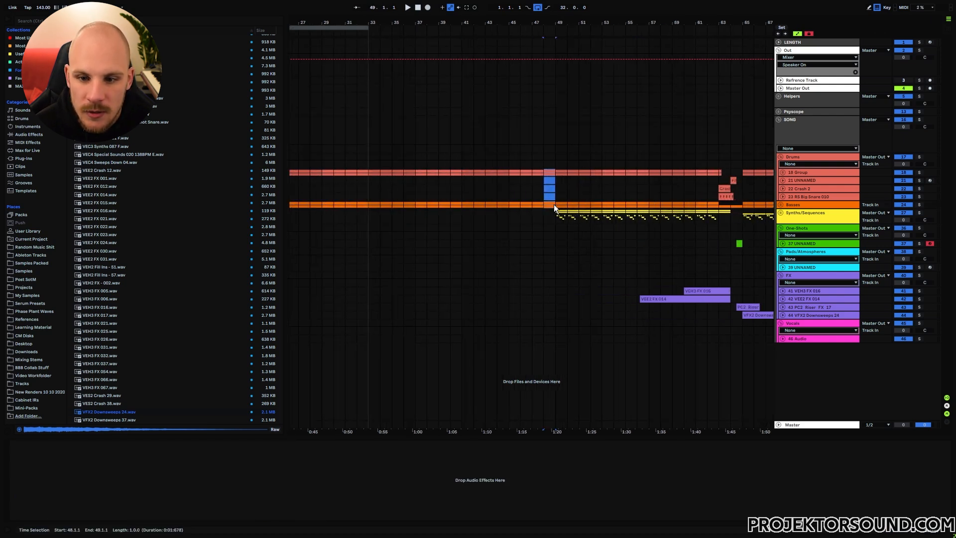
{"action": "key", "text": "Delete"}
{"action": "left_click_drag", "start_coordinate": [359, 172], "coordinate": [363, 222]}
{"action": "key", "text": "Delete"}
{"action": "left_click_drag", "start_coordinate": [364, 22], "coordinate": [462, 12]}
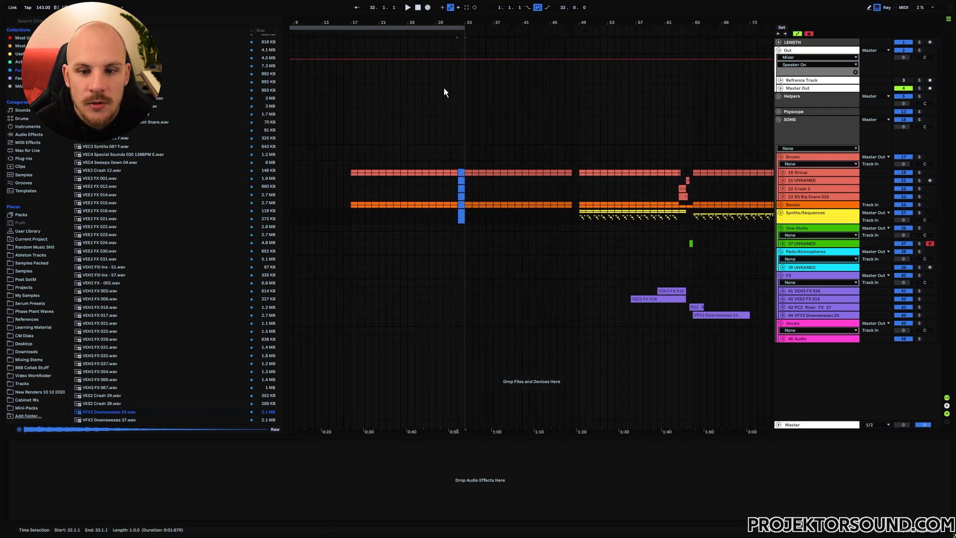
- Review the drum and bass sections from bar 17 to 33 and from bar 33 to 49
{"action": "left_click", "coordinate": [386, 196]}
{"action": "left_click_drag", "start_coordinate": [349, 171], "coordinate": [464, 205]}
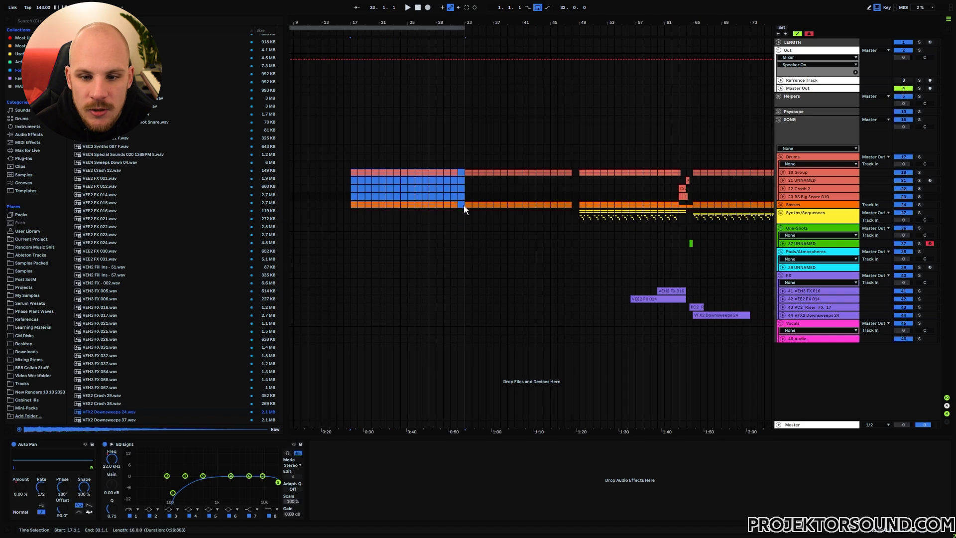
{"action": "left_click", "coordinate": [465, 171]}
{"action": "left_click_drag", "start_coordinate": [465, 172], "coordinate": [576, 204]}
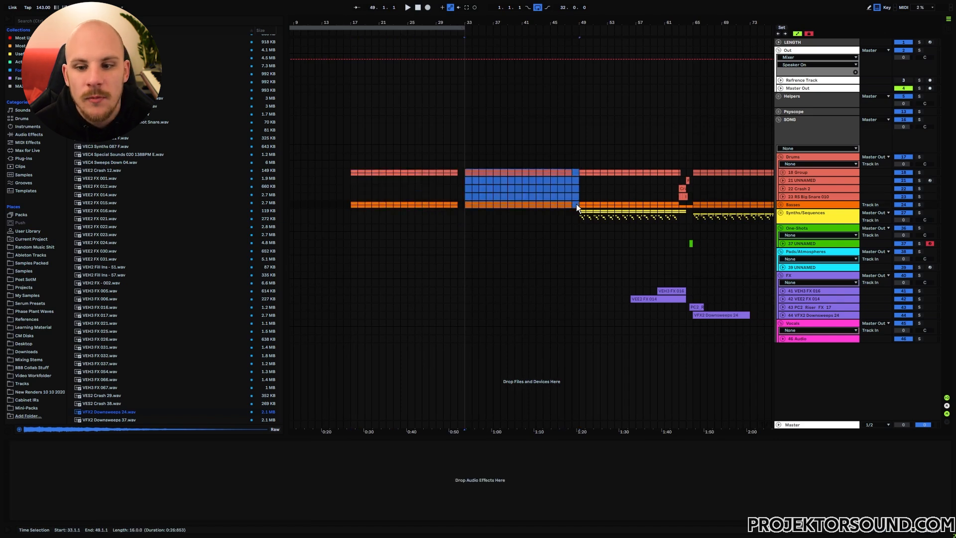
{"action": "left_click", "coordinate": [580, 172]}
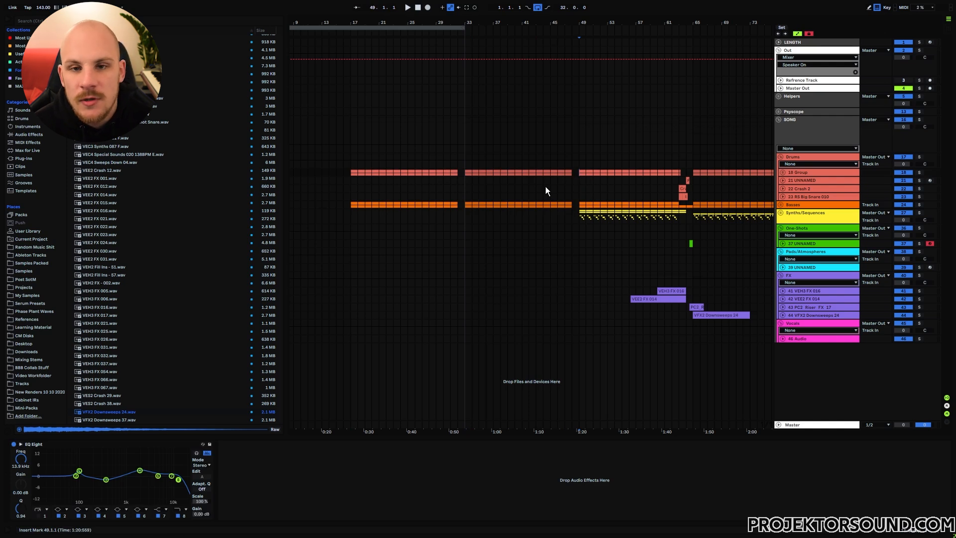
{"action": "left_click_drag", "start_coordinate": [369, 204], "coordinate": [426, 205]}
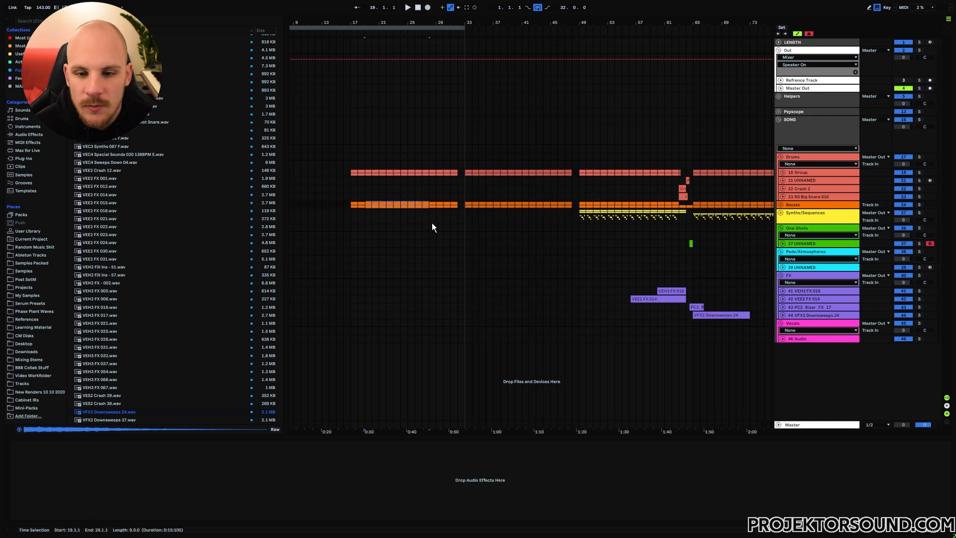
{"action": "left_click", "coordinate": [578, 200]}
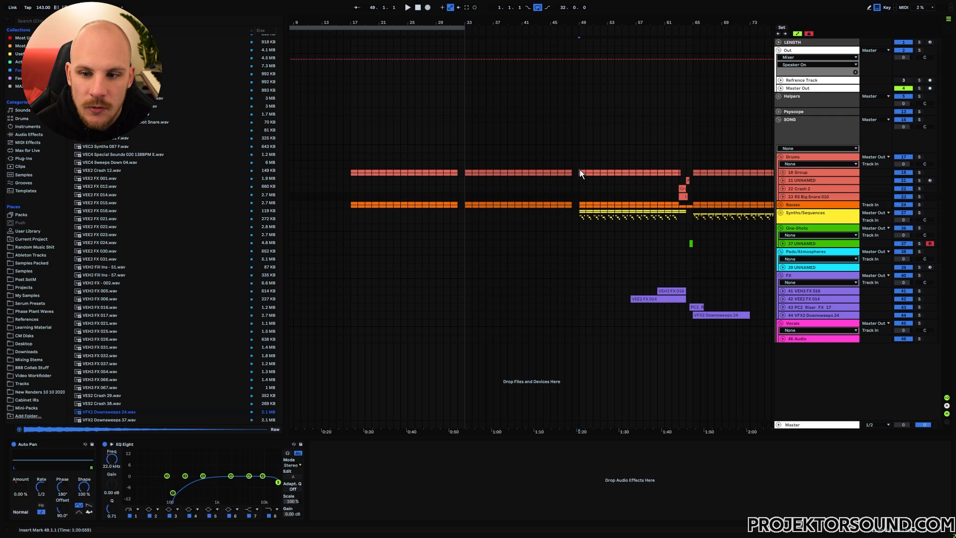
- Review the synth section from bar 49, its transition around bar 63 and the following section from bar 65
{"action": "left_click_drag", "start_coordinate": [580, 175], "coordinate": [679, 214]}
{"action": "left_click", "coordinate": [657, 216]}
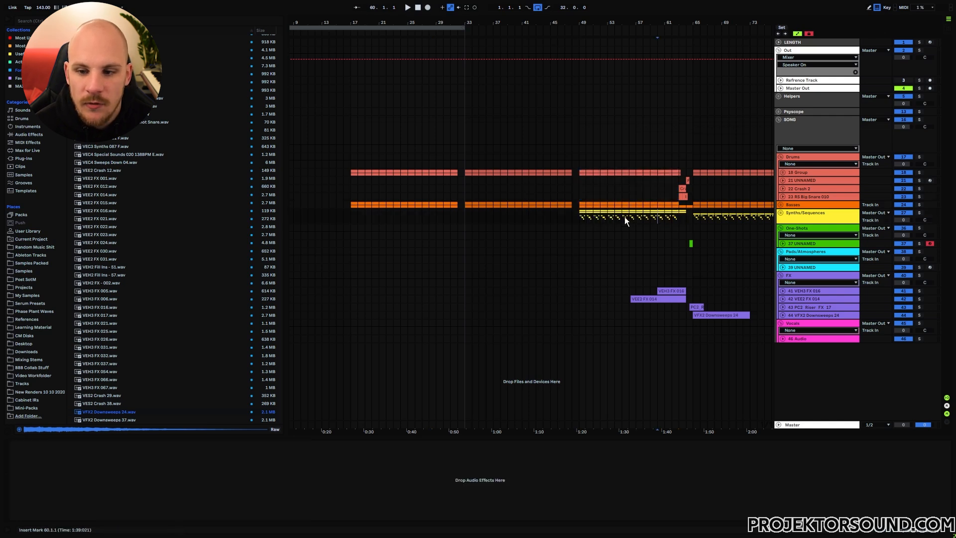
{"action": "key", "text": "Left"}
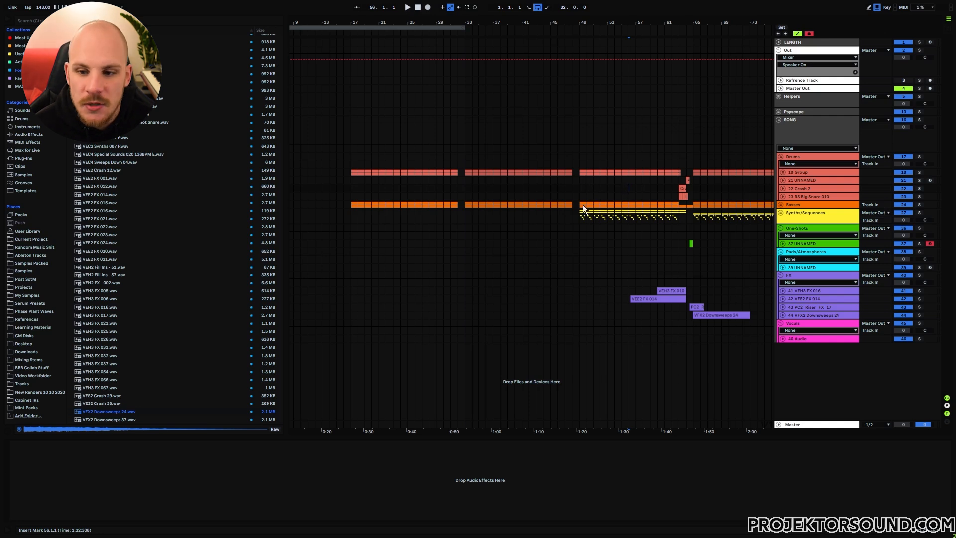
{"action": "left_click_drag", "start_coordinate": [679, 205], "coordinate": [465, 188]}
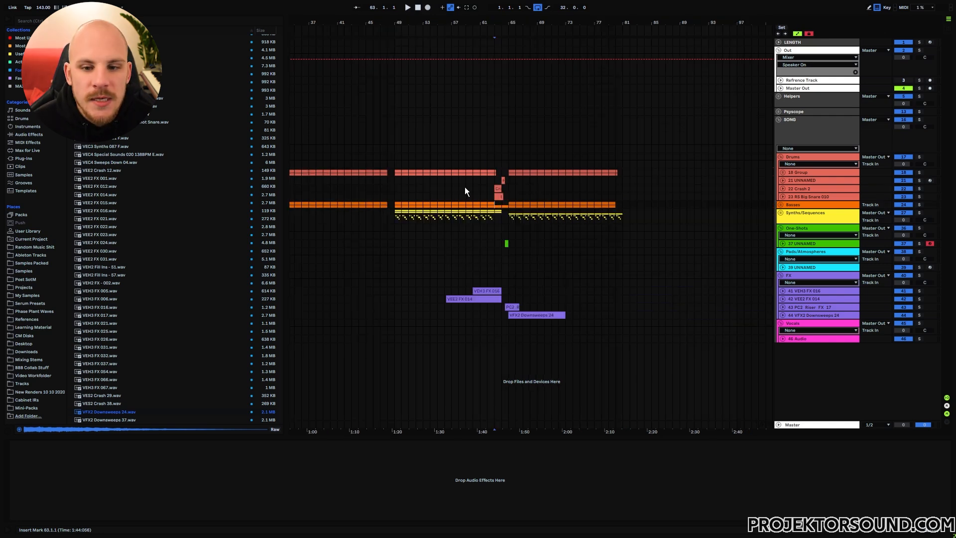
{"action": "left_click", "coordinate": [453, 180]}
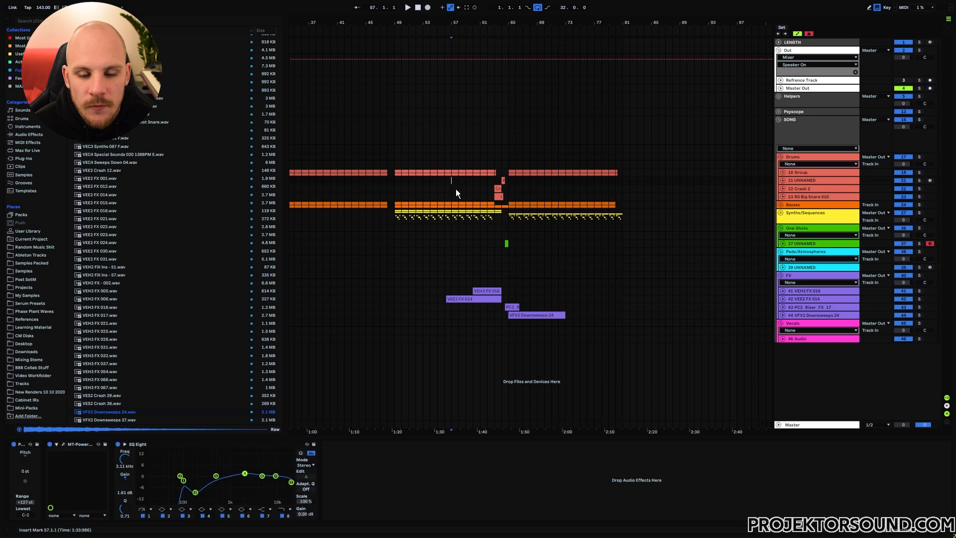
{"action": "left_click_drag", "start_coordinate": [453, 180], "coordinate": [507, 218]}
{"action": "left_click", "coordinate": [508, 220]}
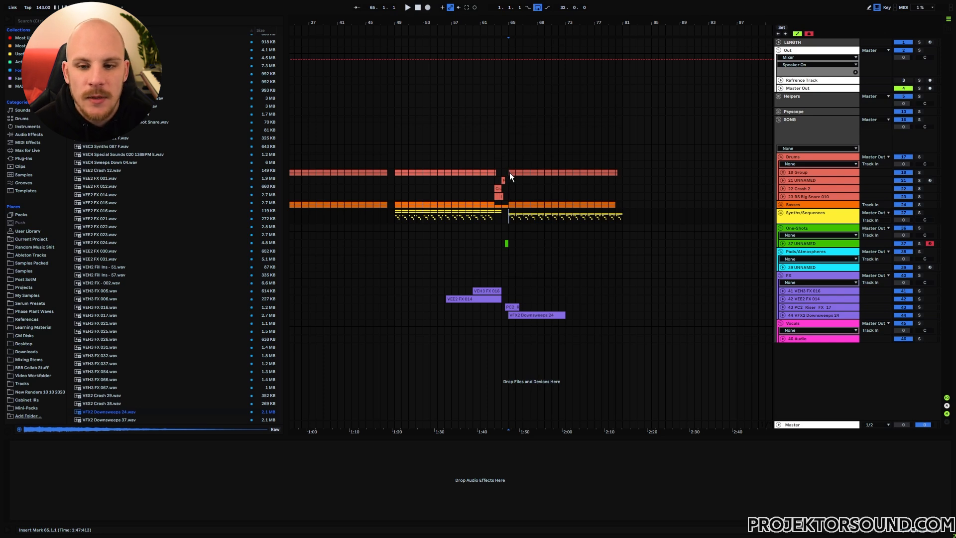
{"action": "left_click_drag", "start_coordinate": [513, 193], "coordinate": [522, 225]}
{"action": "left_click", "coordinate": [523, 228]}
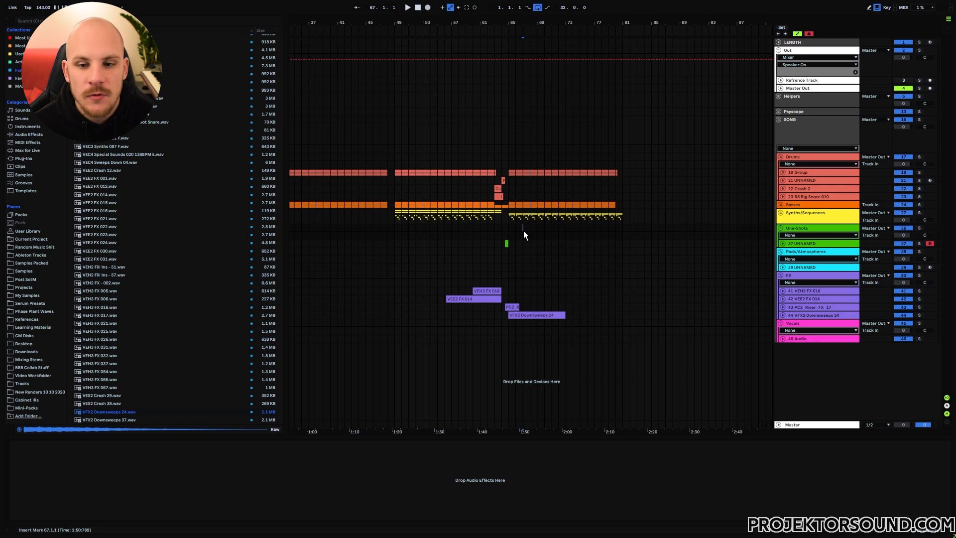
- Review the drums and basses of the section from bar 65, through bars 73 and 77 to its end
{"action": "left_click", "coordinate": [535, 245]}
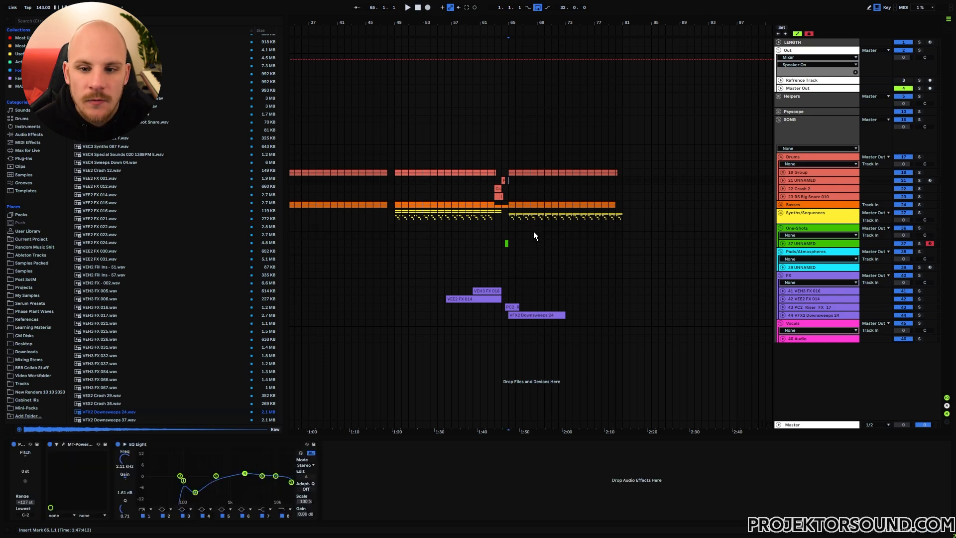
{"action": "left_click", "coordinate": [525, 205], "text": "shift"}
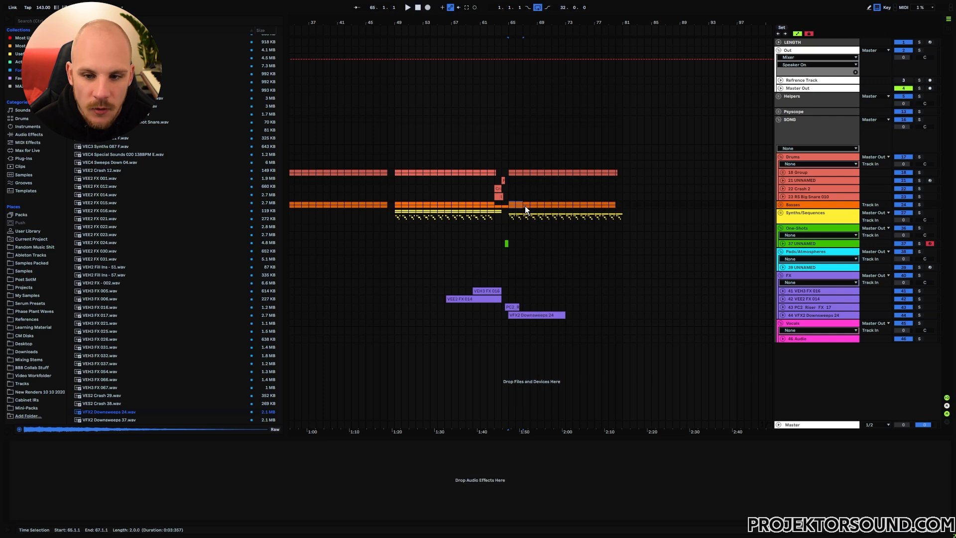
{"action": "left_click", "coordinate": [509, 180]}
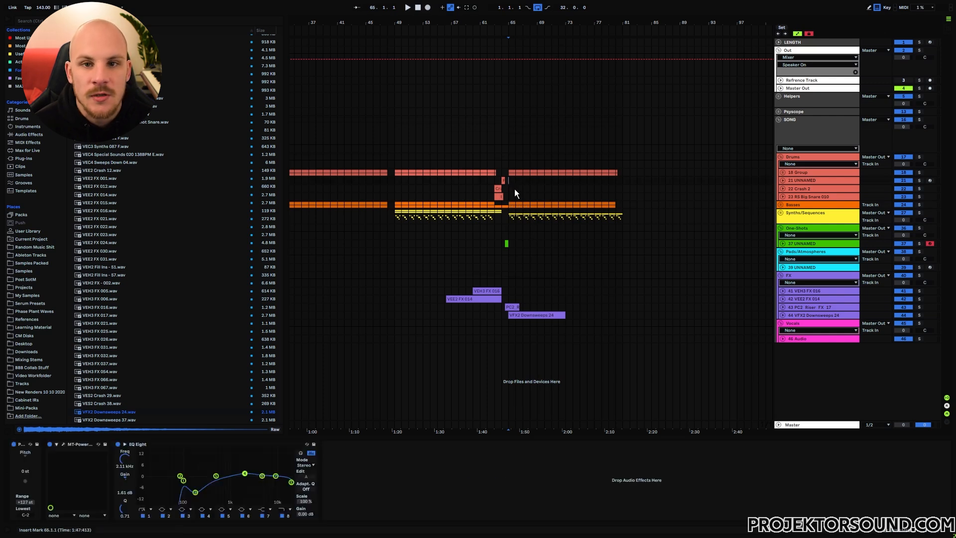
{"action": "left_click", "coordinate": [515, 189]}
{"action": "left_click_drag", "start_coordinate": [510, 180], "coordinate": [522, 182]}
{"action": "left_click", "coordinate": [522, 182]}
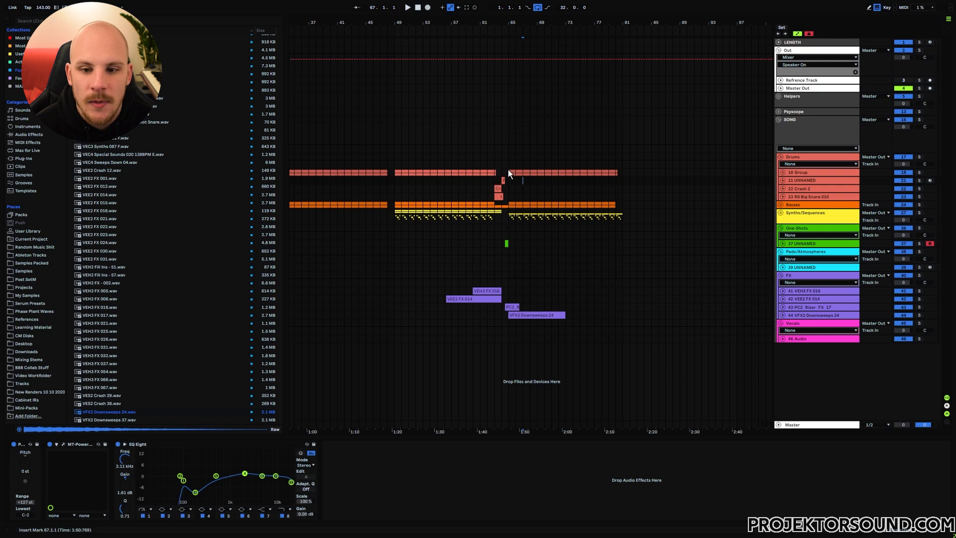
{"action": "left_click", "coordinate": [566, 172]}
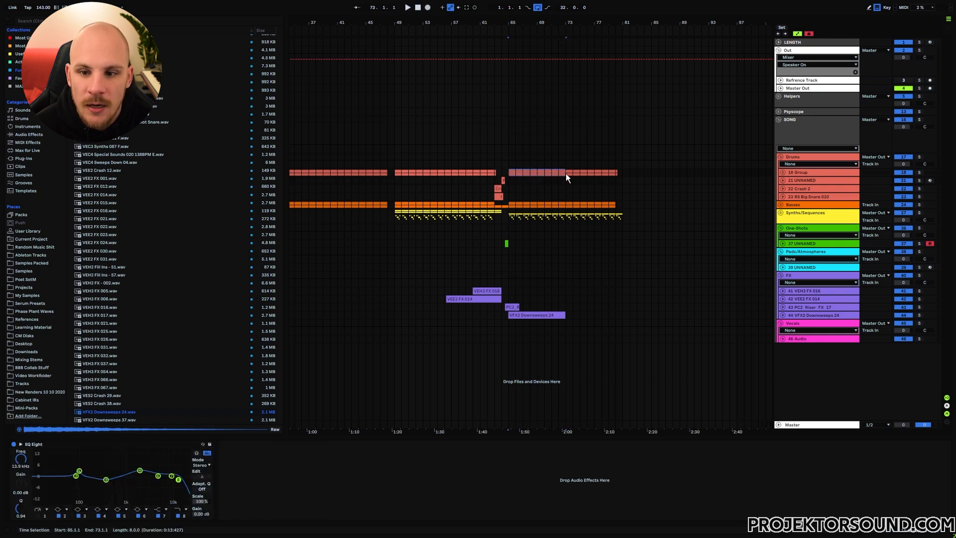
{"action": "left_click_drag", "start_coordinate": [566, 172], "coordinate": [592, 174]}
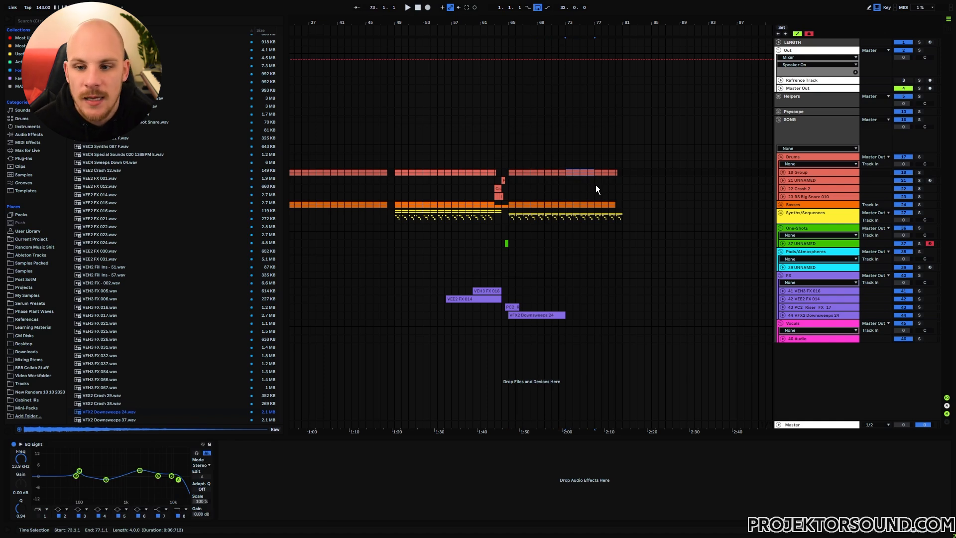
{"action": "left_click", "coordinate": [596, 173]}
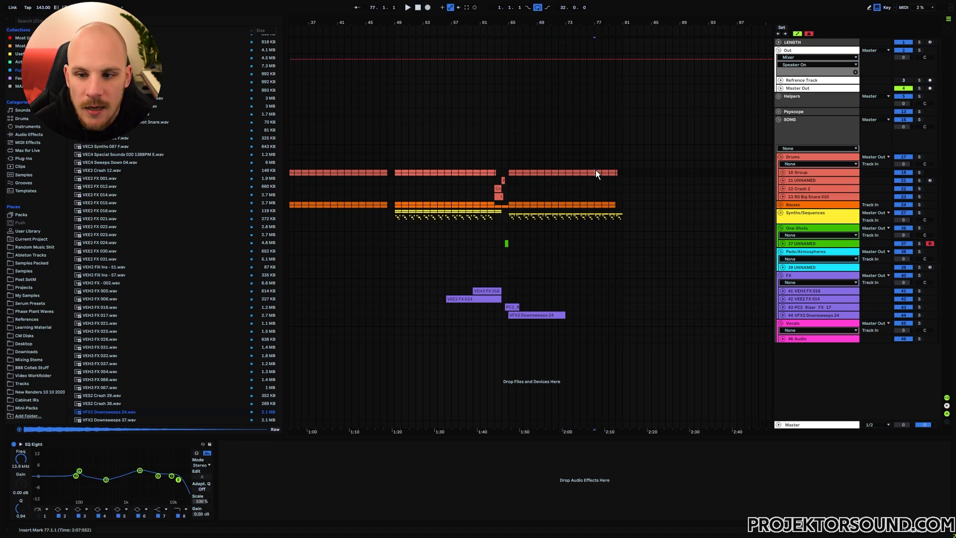
{"action": "left_click_drag", "start_coordinate": [596, 173], "coordinate": [636, 177]}
{"action": "left_click", "coordinate": [628, 190]}
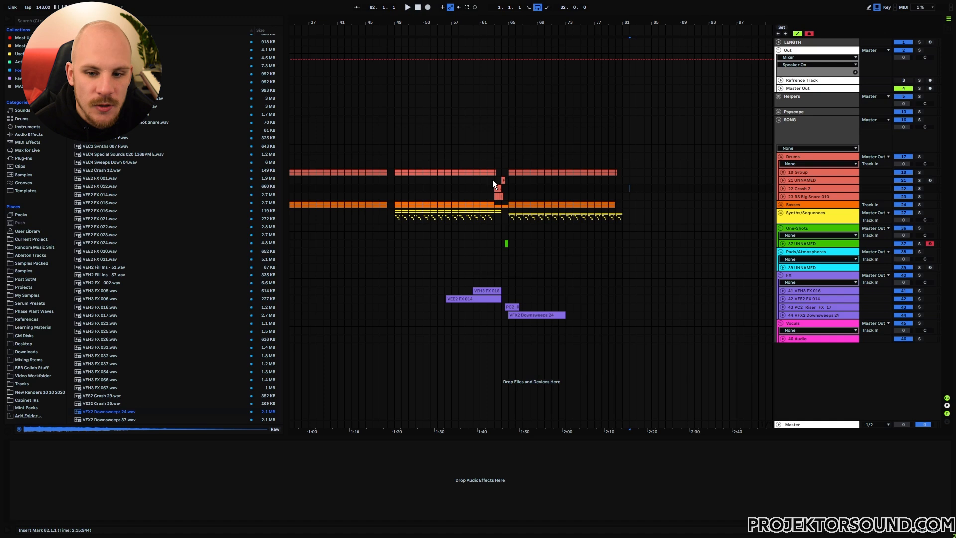
- Review the one-shot in bar 64 and the synth sequence from bar 49 that leads up to it
{"action": "left_click", "coordinate": [506, 243]}
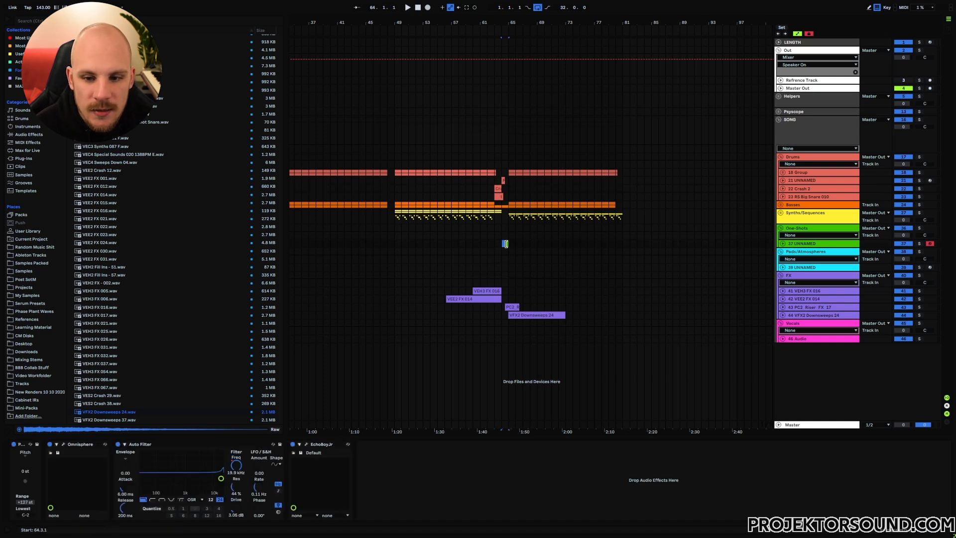
{"action": "left_click", "coordinate": [502, 243]}
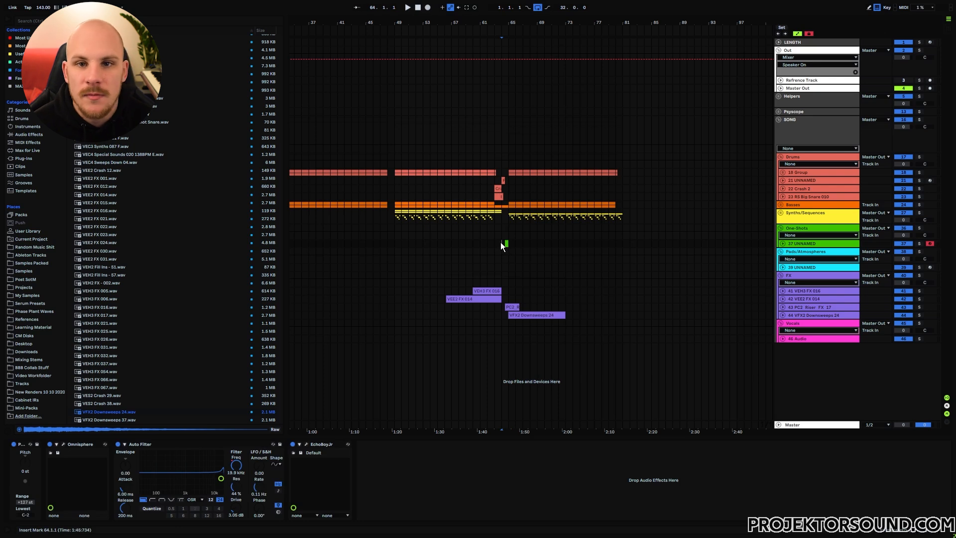
{"action": "left_click_drag", "start_coordinate": [508, 243], "coordinate": [560, 249]}
{"action": "left_click", "coordinate": [495, 235]}
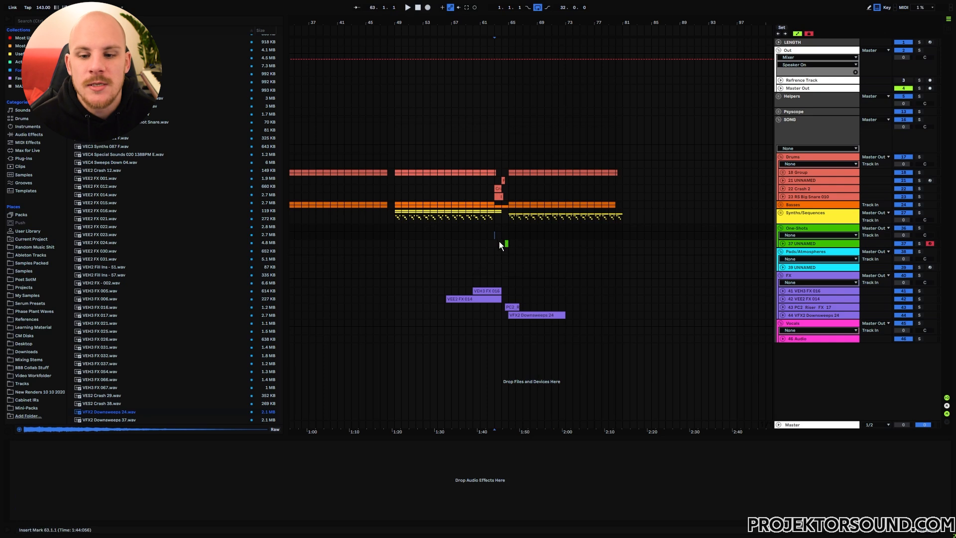
{"action": "left_click_drag", "start_coordinate": [396, 217], "coordinate": [463, 216]}
{"action": "left_click", "coordinate": [482, 216]}
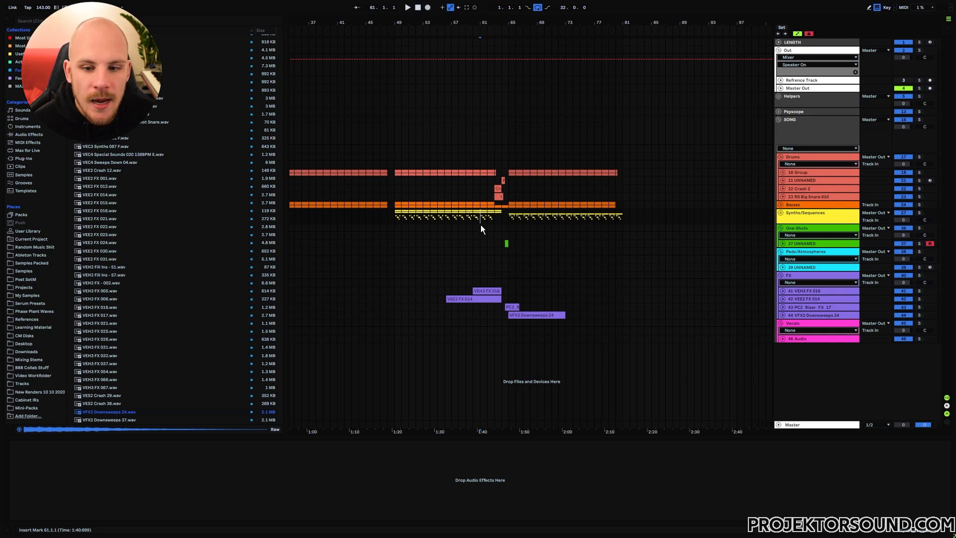
{"action": "mouse_move", "coordinate": [395, 229]}
{"action": "left_mouse_down"}
{"action": "mouse_move", "coordinate": [489, 255]}
{"action": "mouse_move", "coordinate": [515, 243]}
{"action": "left_mouse_up"}
{"action": "left_click", "coordinate": [503, 256]}
{"action": "left_click", "coordinate": [503, 235]}
- Review the one-shot, FX and synth lanes from bar 65 to 73, and the lower drum lanes from bar 49 to 59
{"action": "left_click", "coordinate": [510, 232]}
{"action": "left_click_drag", "start_coordinate": [510, 236], "coordinate": [546, 243]}
{"action": "left_click", "coordinate": [510, 317]}
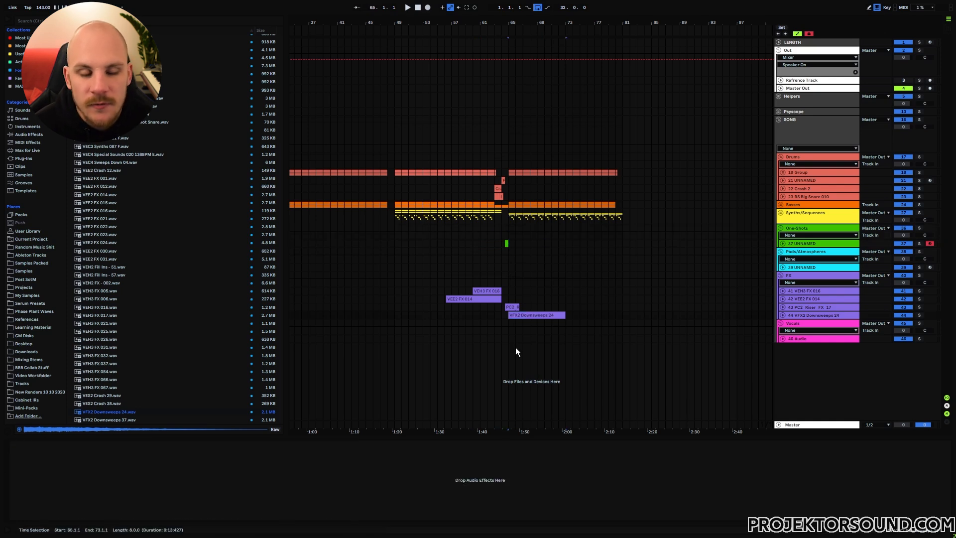
{"action": "left_click", "coordinate": [508, 292]}
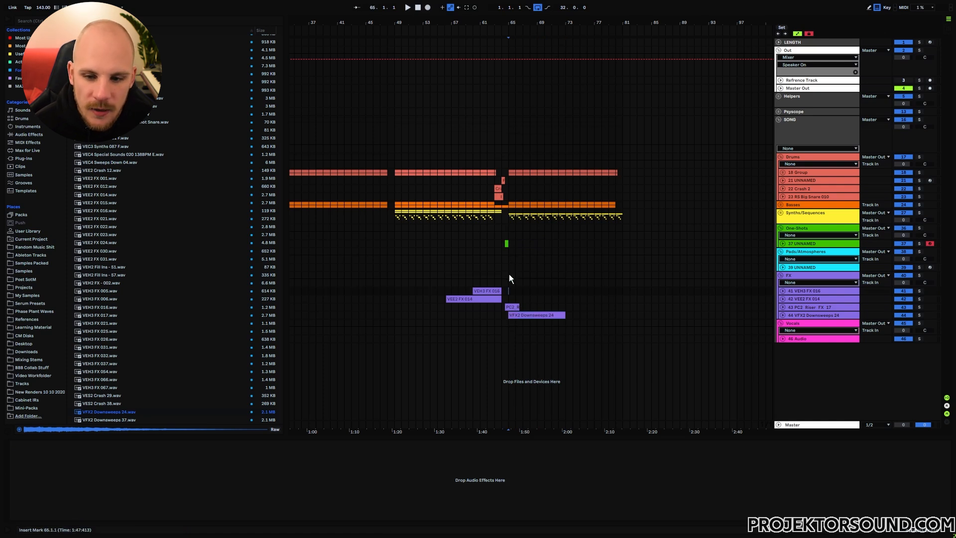
{"action": "left_click_drag", "start_coordinate": [508, 216], "coordinate": [565, 228]}
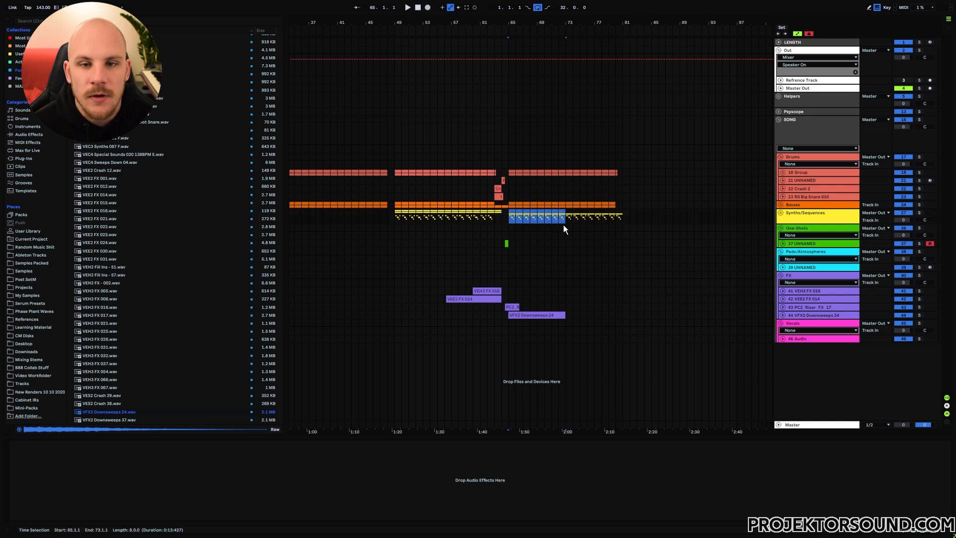
{"action": "left_click", "coordinate": [509, 218]}
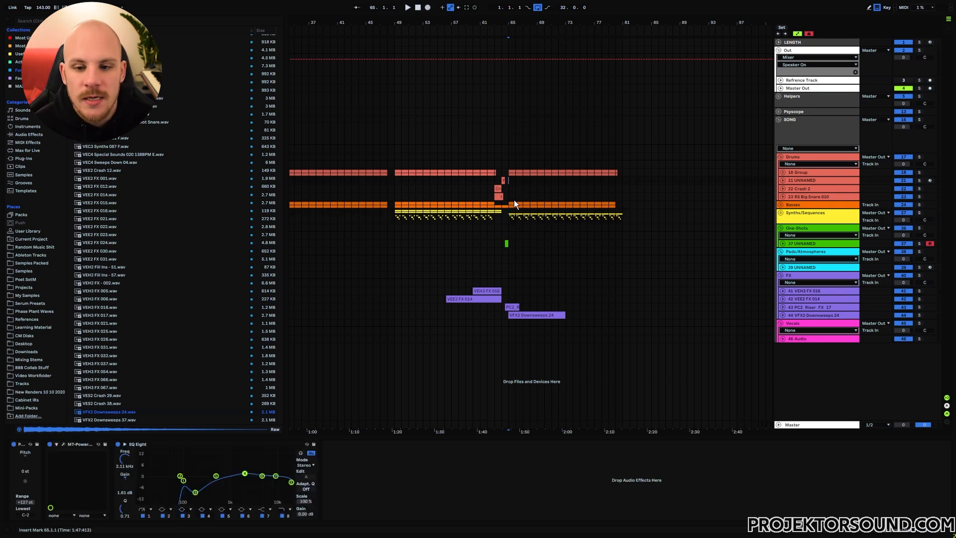
{"action": "left_click", "coordinate": [399, 182]}
{"action": "left_click_drag", "start_coordinate": [399, 183], "coordinate": [461, 198]}
{"action": "left_click", "coordinate": [466, 196]}
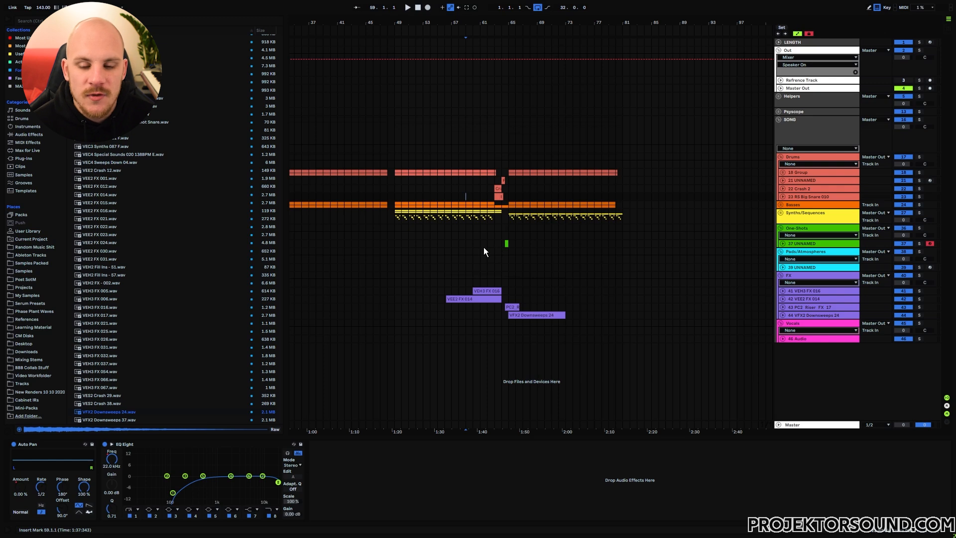
- Examine the transition from bar 63 to 66 up close, comparing the synths, crash, snare and fill clips, bass and one-shot
{"action": "scroll", "coordinate": [504, 245], "scroll_direction": "up", "scroll_amount": 5}
{"action": "left_click", "coordinate": [464, 235]}
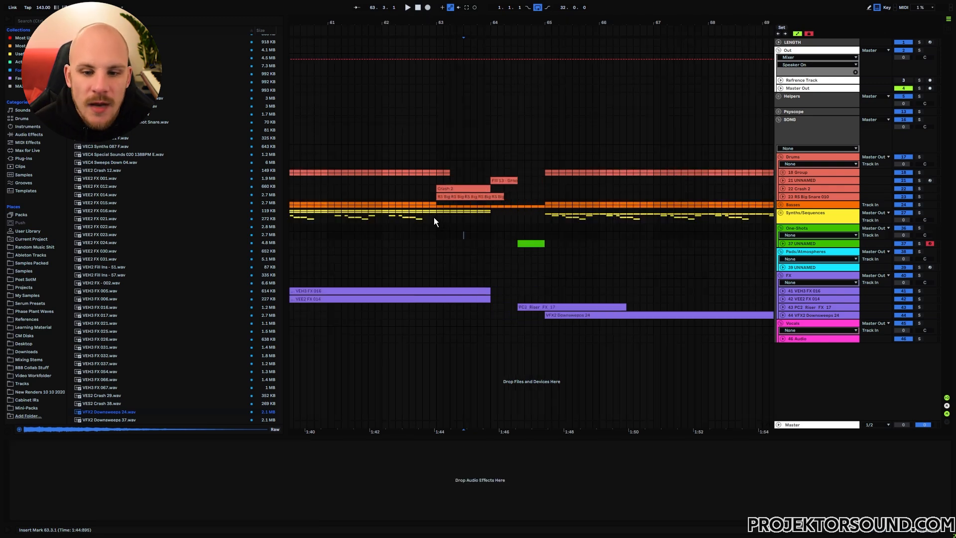
{"action": "left_click_drag", "start_coordinate": [437, 212], "coordinate": [491, 210]}
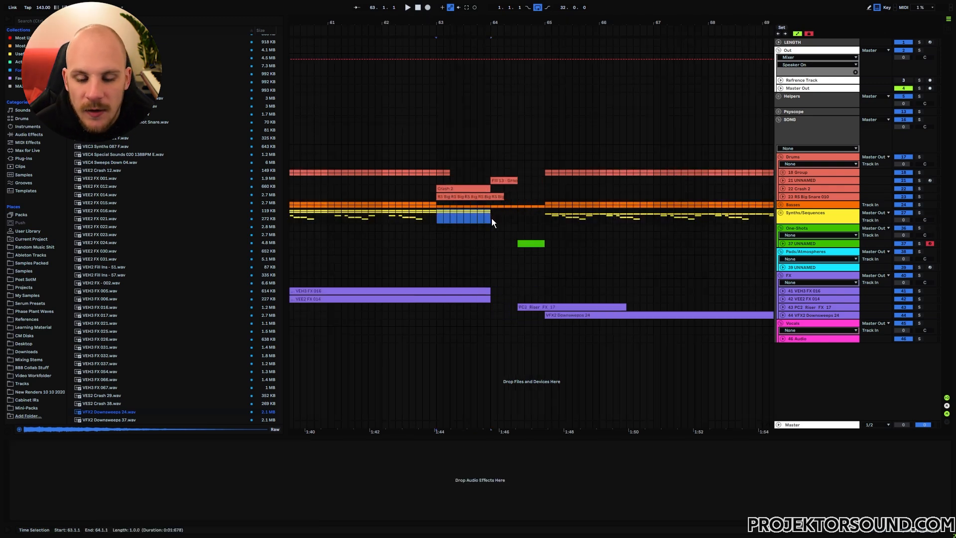
{"action": "left_click", "coordinate": [437, 212]}
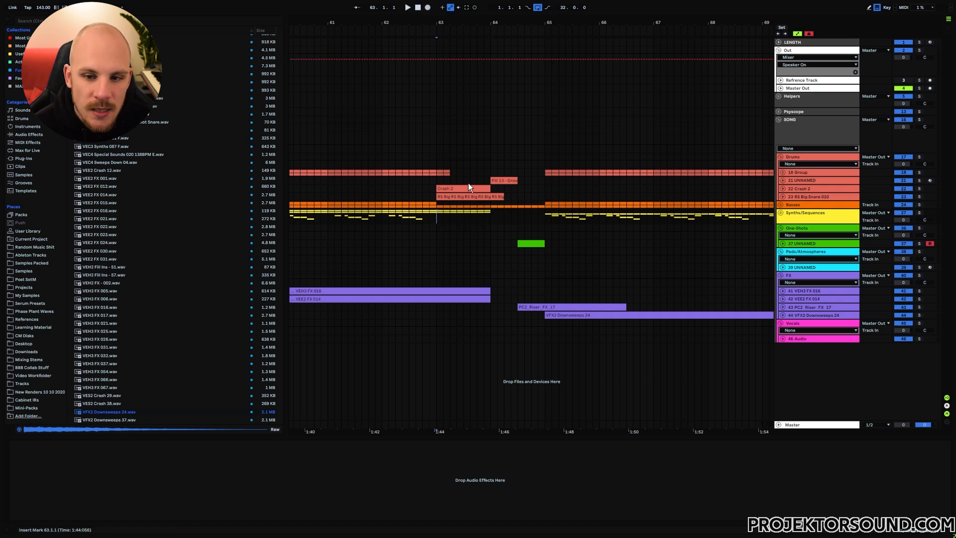
{"action": "left_click", "coordinate": [489, 181]}
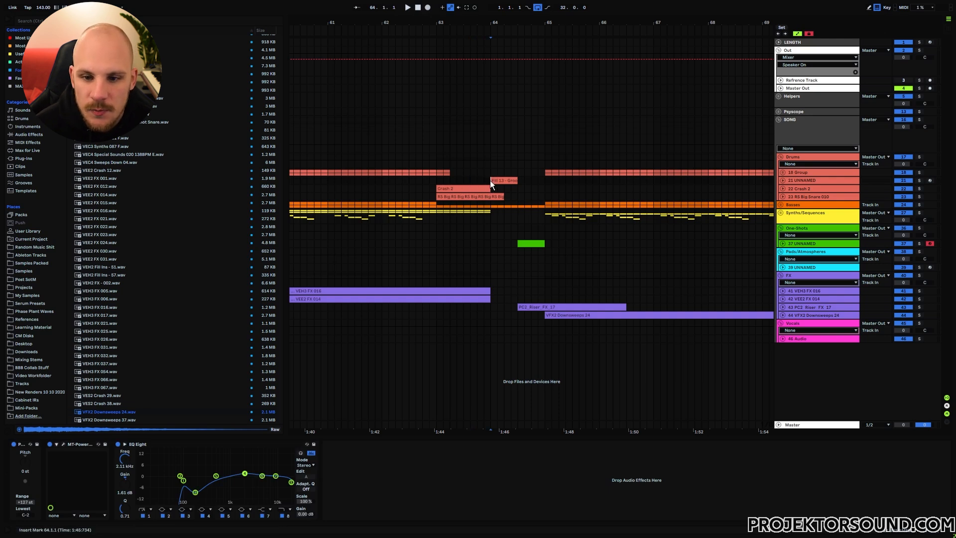
{"action": "left_click_drag", "start_coordinate": [490, 180], "coordinate": [519, 195]}
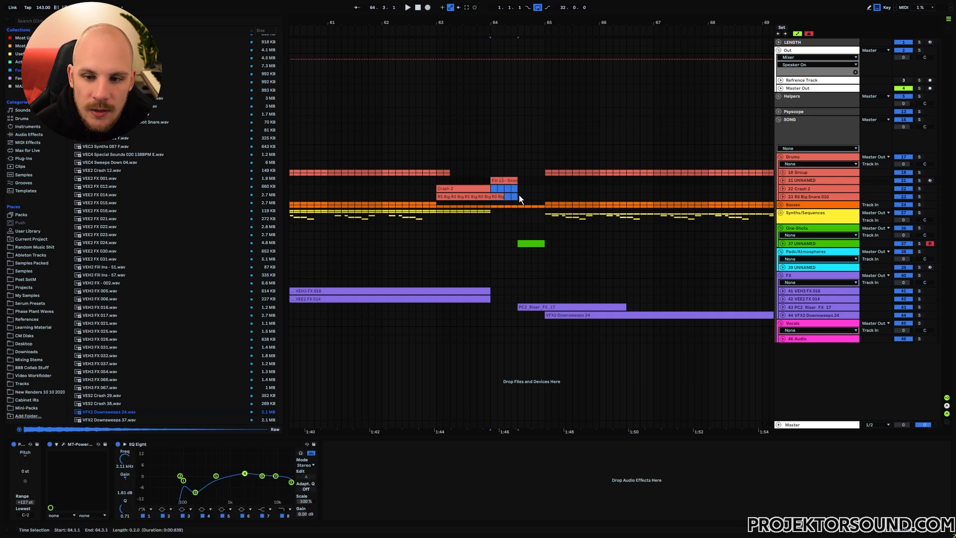
{"action": "left_click", "coordinate": [538, 204]}
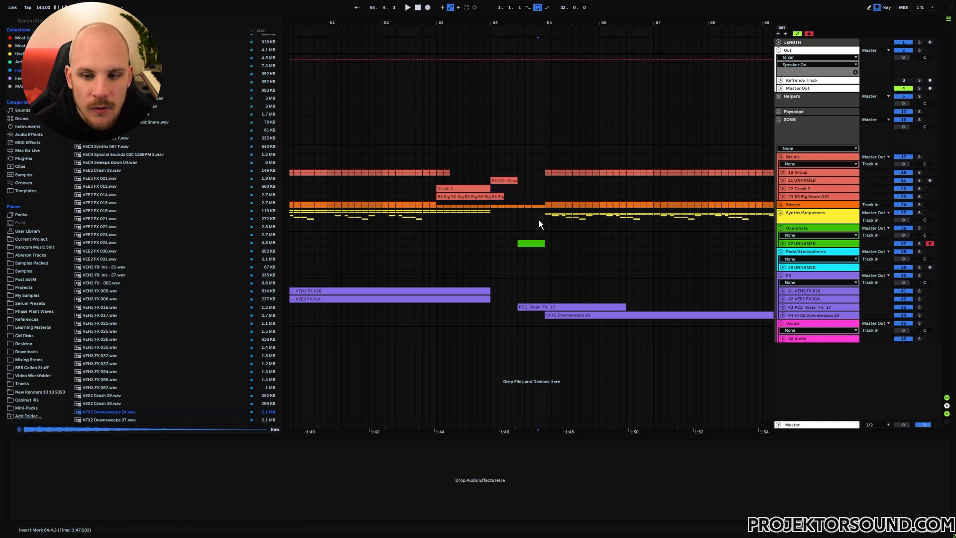
{"action": "left_click_drag", "start_coordinate": [494, 214], "coordinate": [589, 218]}
{"action": "left_click", "coordinate": [518, 238]}
{"action": "left_click", "coordinate": [554, 220]}
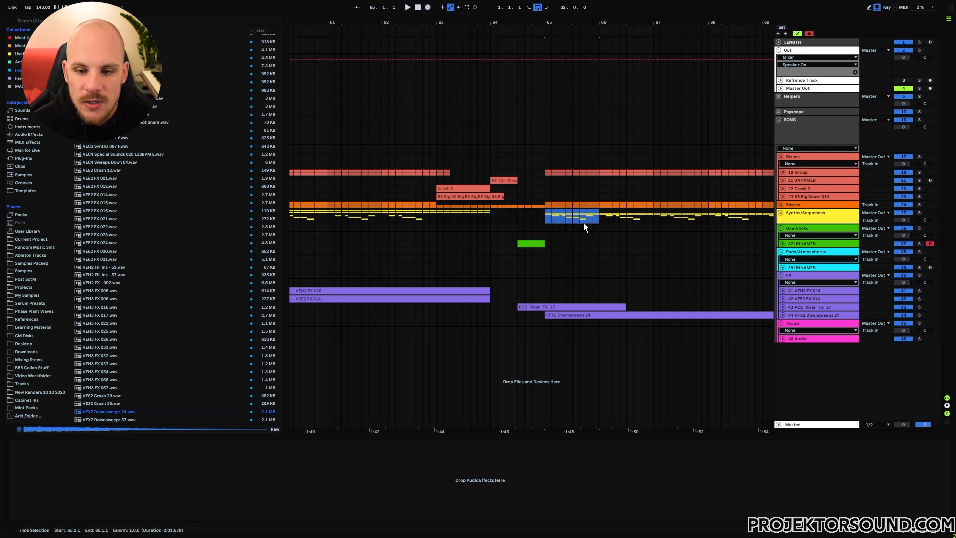